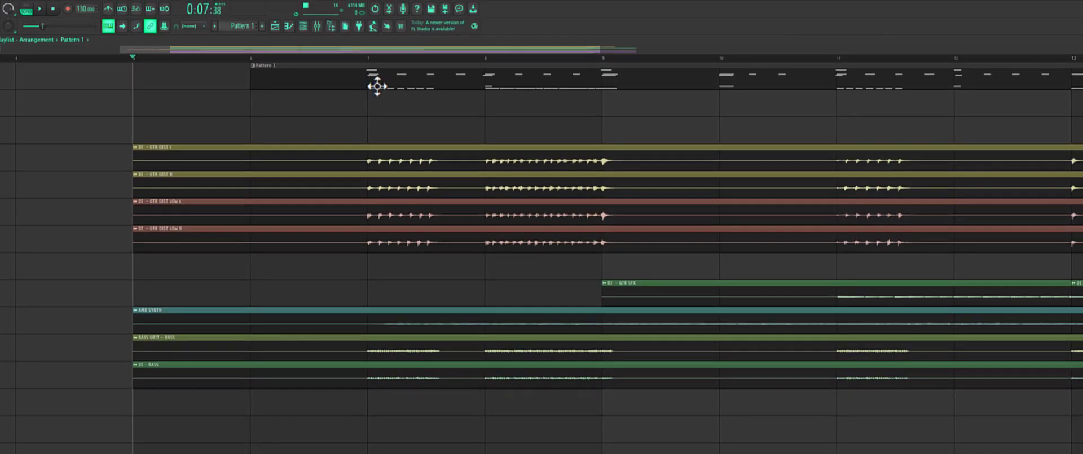
Play back the arrangement from the intro to preview the song.
key("space")
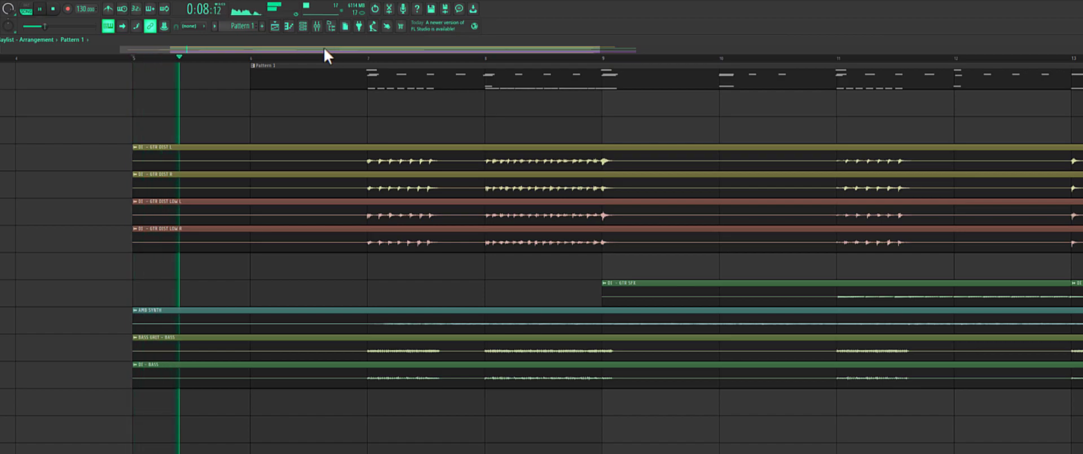
left_click_drag(323, 46, 601, 58)
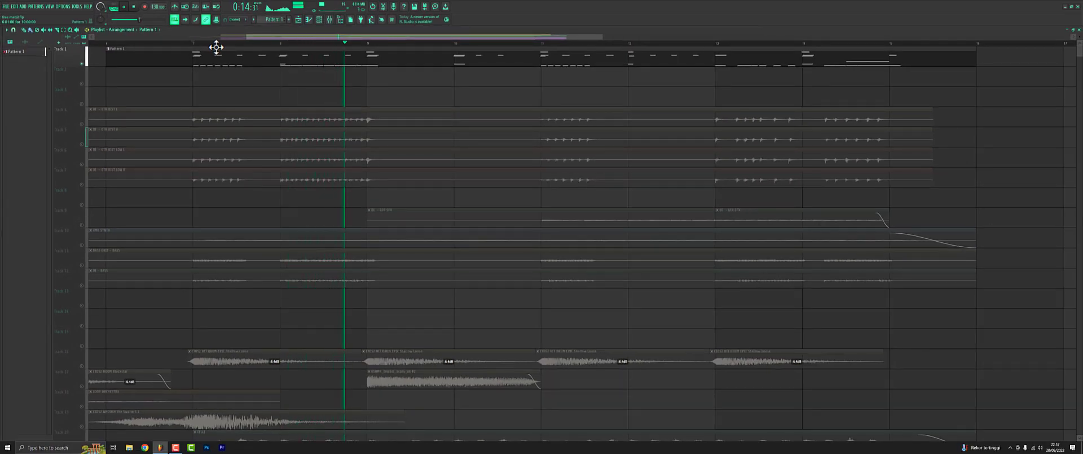
key("space")
Open Pop Pink Drums Lite from the channel rack and set the kick output to 1 and the snare output to 2.
key("F6")
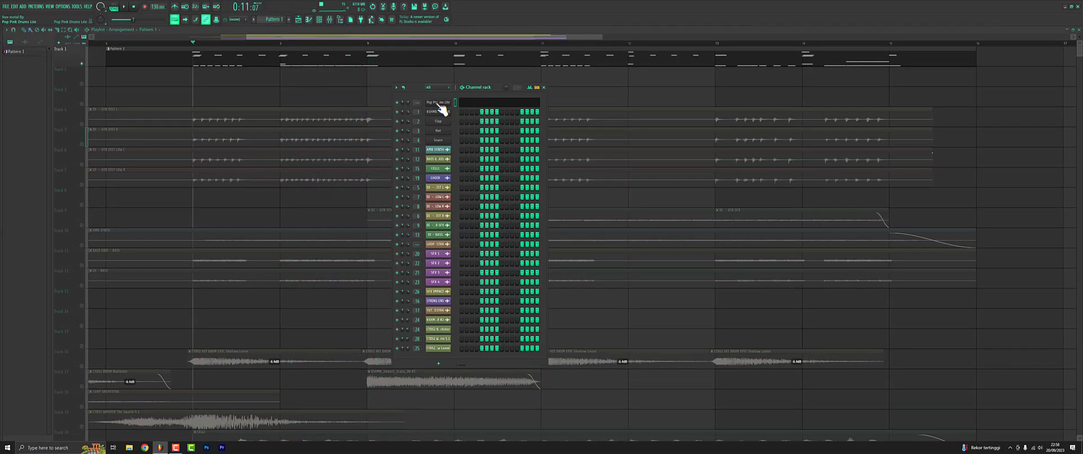
left_click(437, 107)
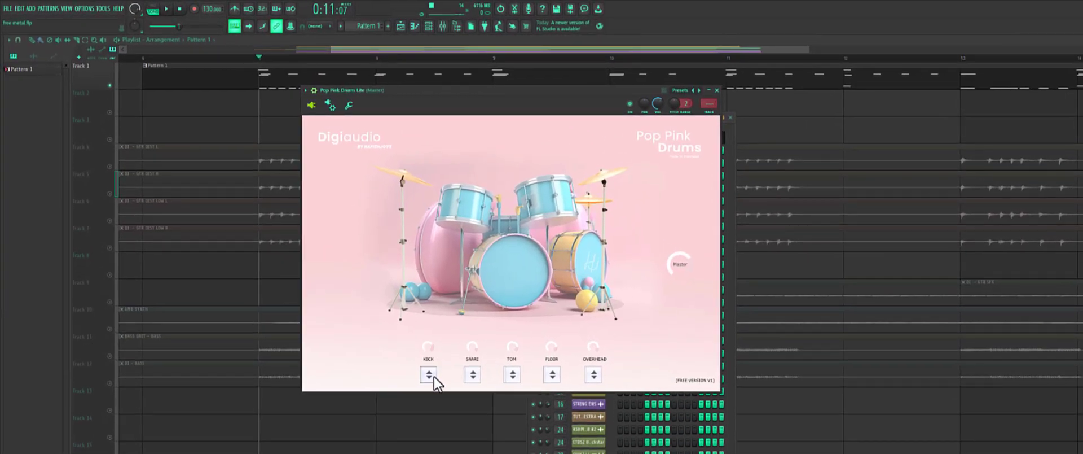
left_click(429, 374)
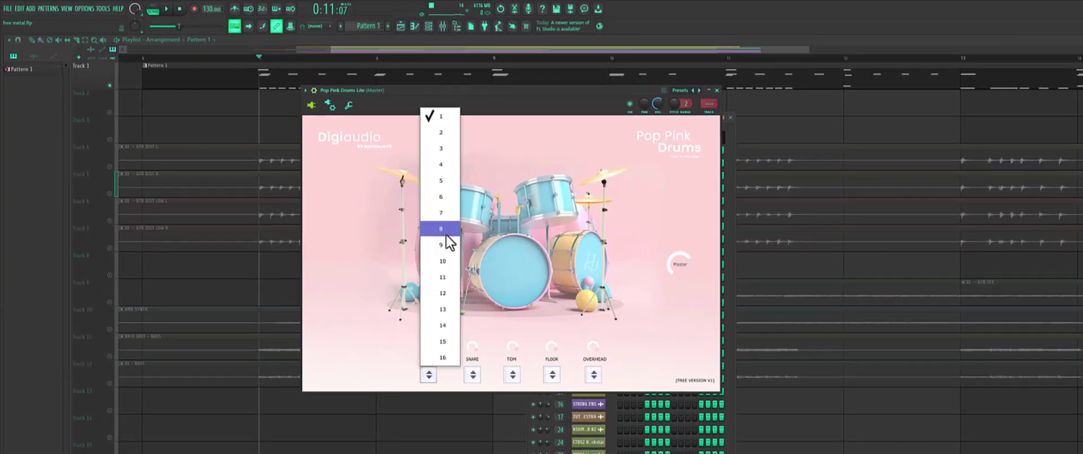
left_click(438, 117)
left_click(472, 375)
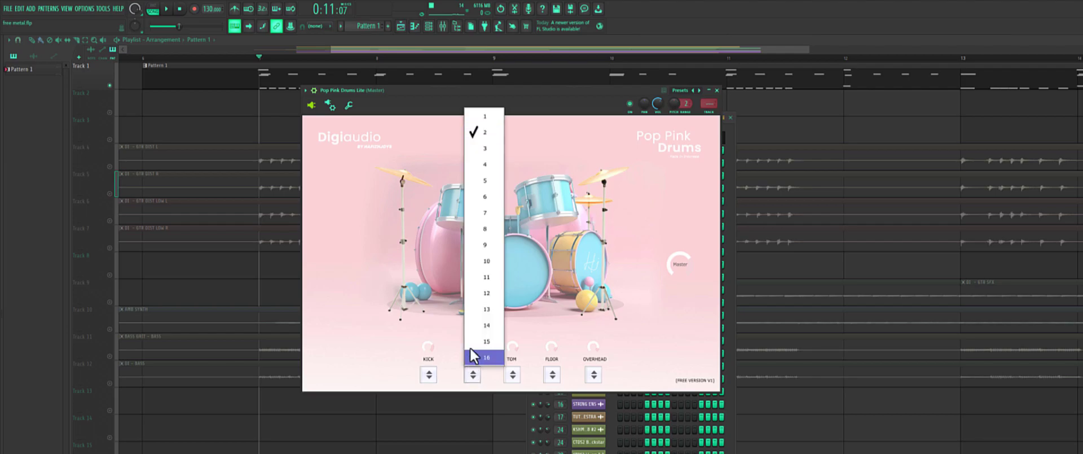
left_click(476, 131)
Set the drum plugin's tom output to 3, floor output to 4 and overhead output to 5.
left_click(512, 374)
left_click(519, 155)
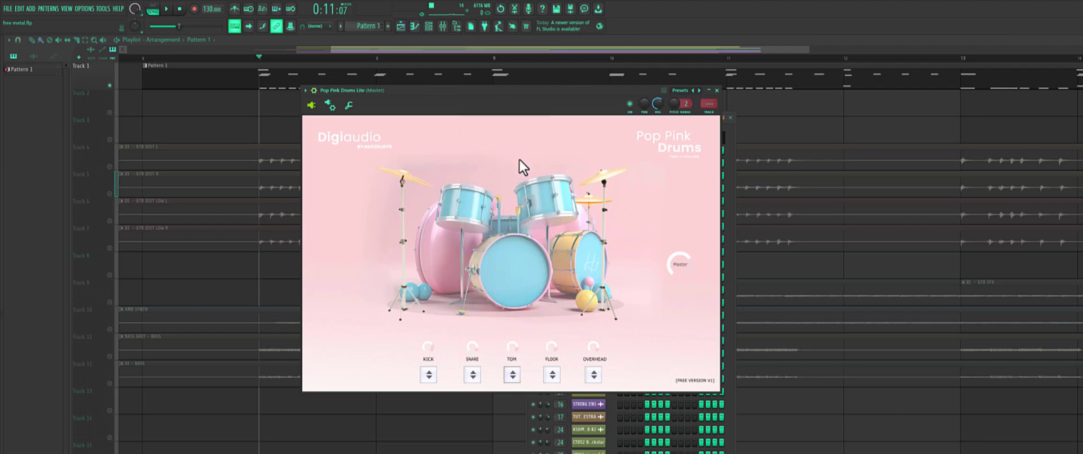
left_click(552, 374)
left_click(559, 166)
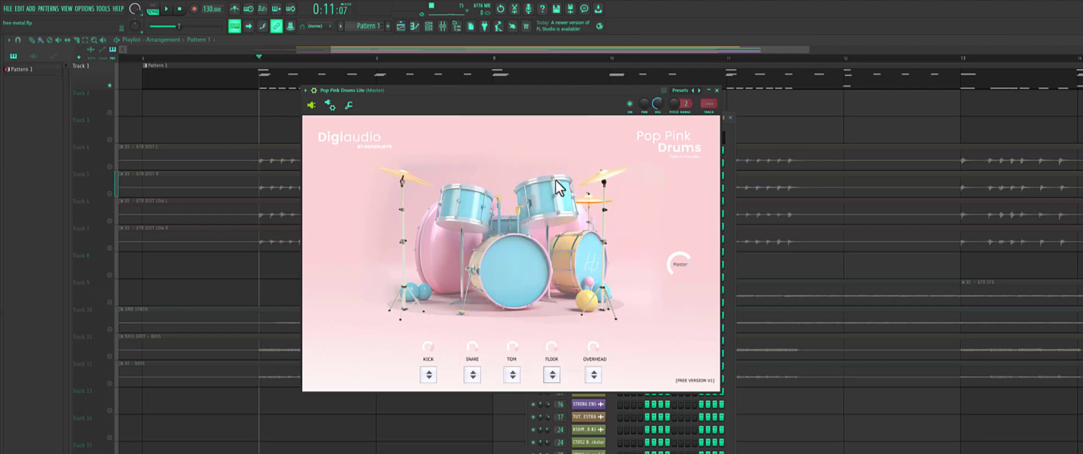
left_click(593, 374)
left_click(605, 180)
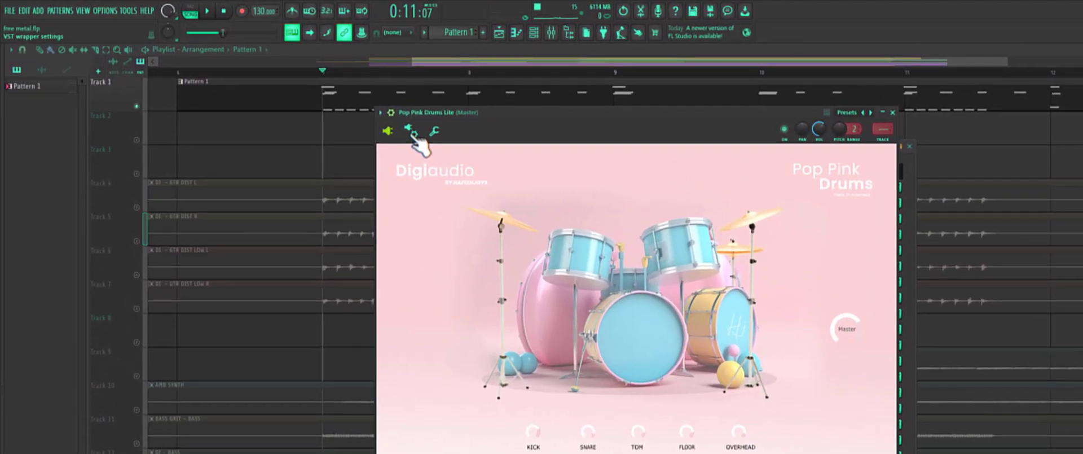
In the drum plugin's processing settings, route Output 1 to mixer track 30.
left_click(372, 119)
left_click(387, 139)
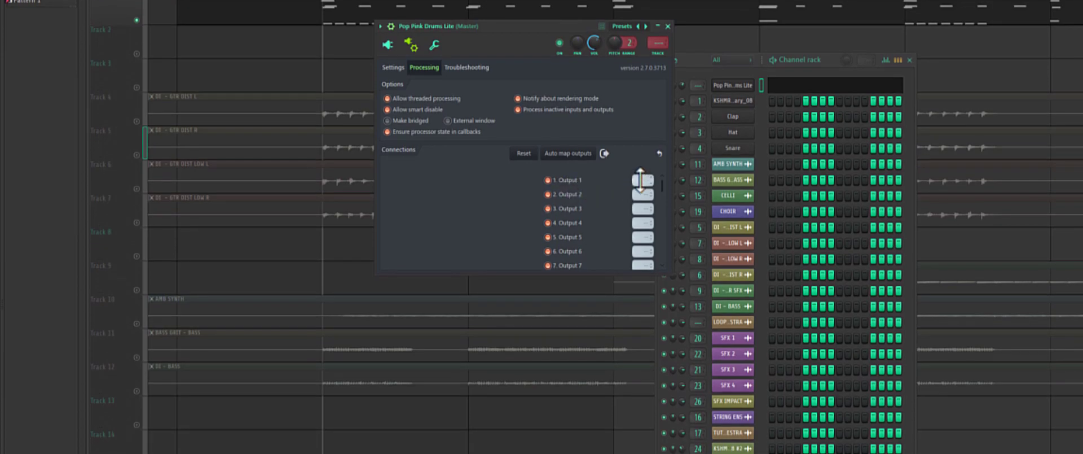
left_click(657, 43)
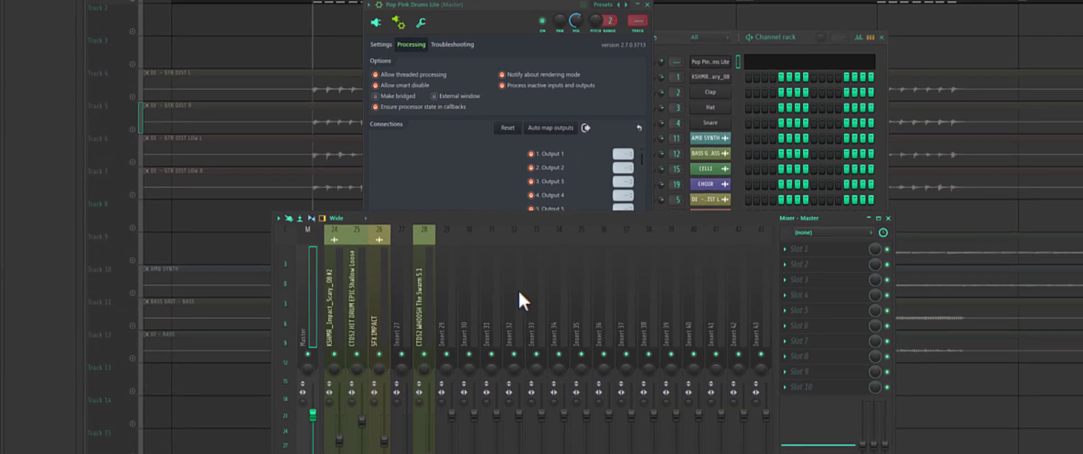
left_click(471, 309)
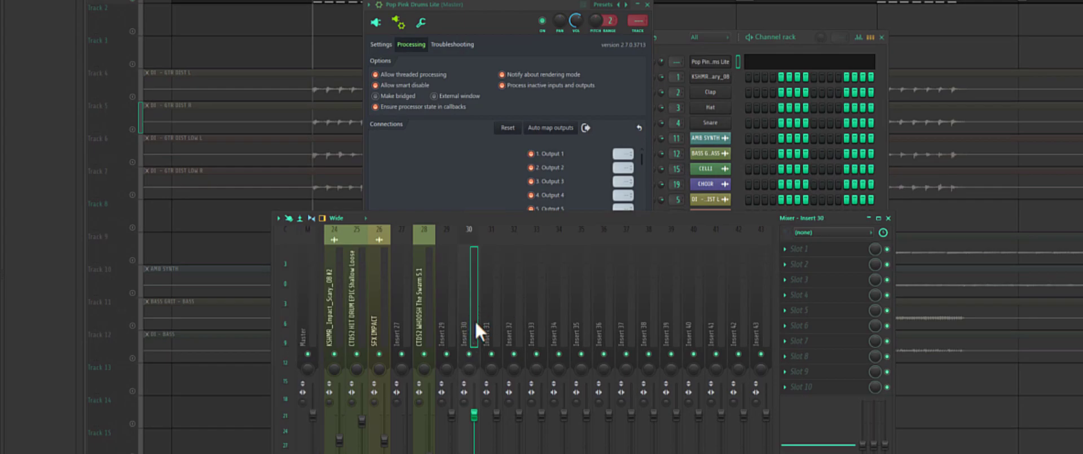
left_click_drag(622, 153, 611, 168)
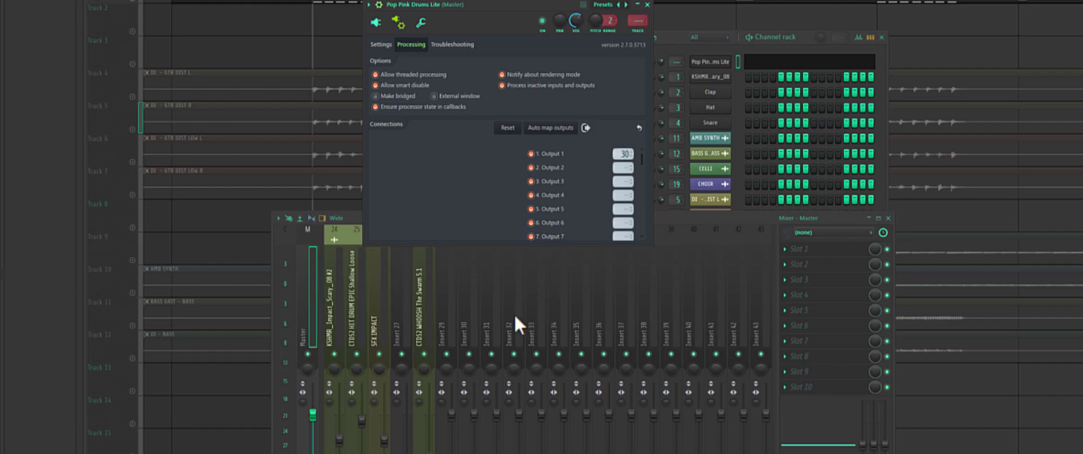
Rename mixer insert 30 as "kick".
right_click(473, 271)
left_click(501, 236)
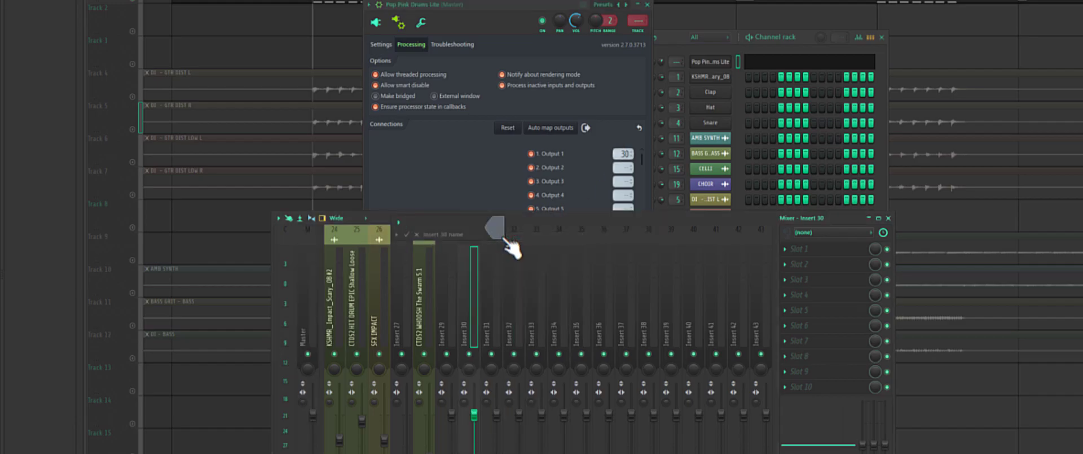
type("kick")
key("Return")
Route the plugin's Output 2 to mixer track 31 and rename that insert "sanre".
left_click_drag(623, 168, 623, 158)
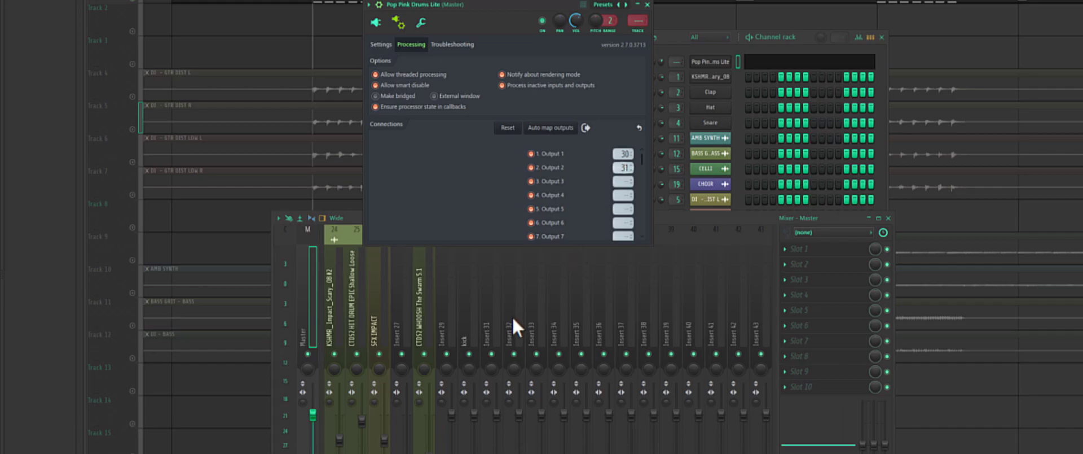
right_click(498, 325)
left_click(549, 239)
type("sanre")
key("Return")
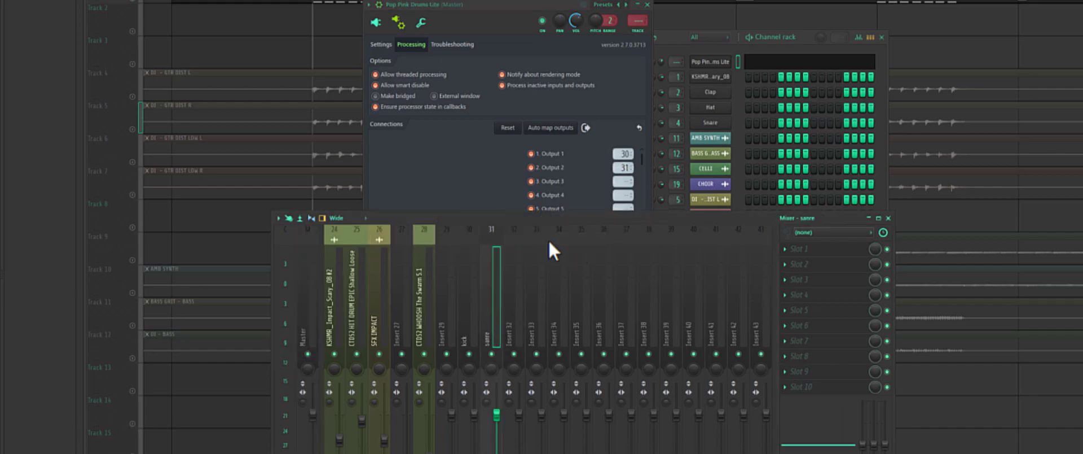
Route the plugin's Output 3 to mixer track 32 and rename that insert "tom".
left_click(623, 168)
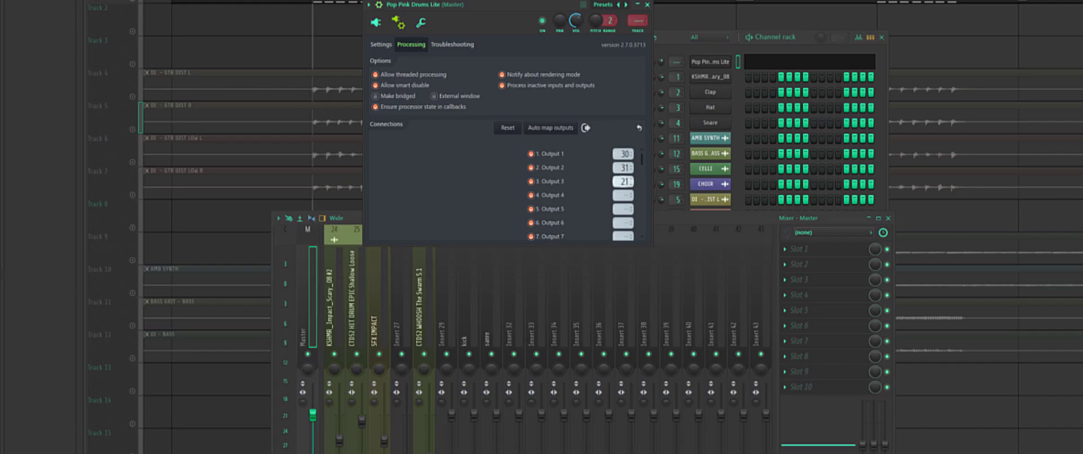
left_click_drag(623, 182, 621, 187)
left_click(519, 318)
right_click(519, 317)
left_click(541, 245)
type("tom")
key("Return")
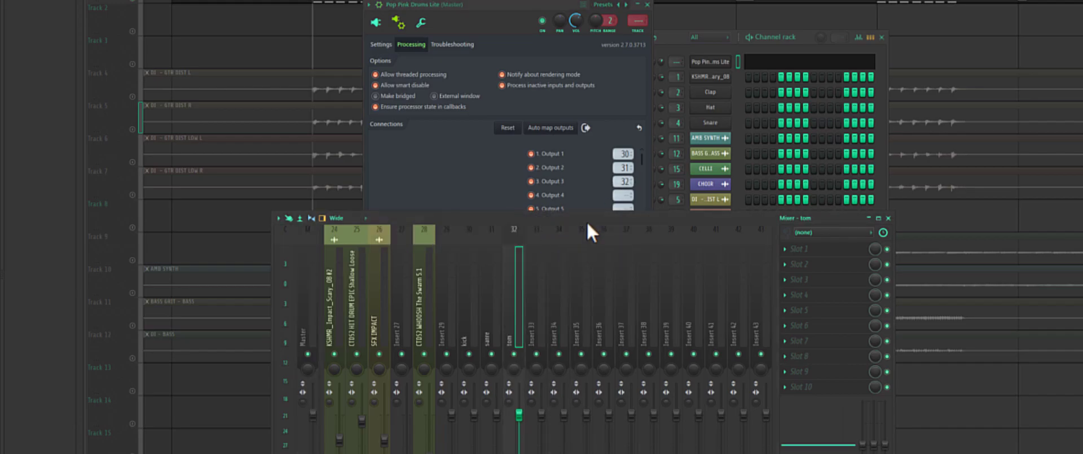
Route the plugin's Output 4 to mixer track 33 and rename that insert "floor".
left_click(623, 195)
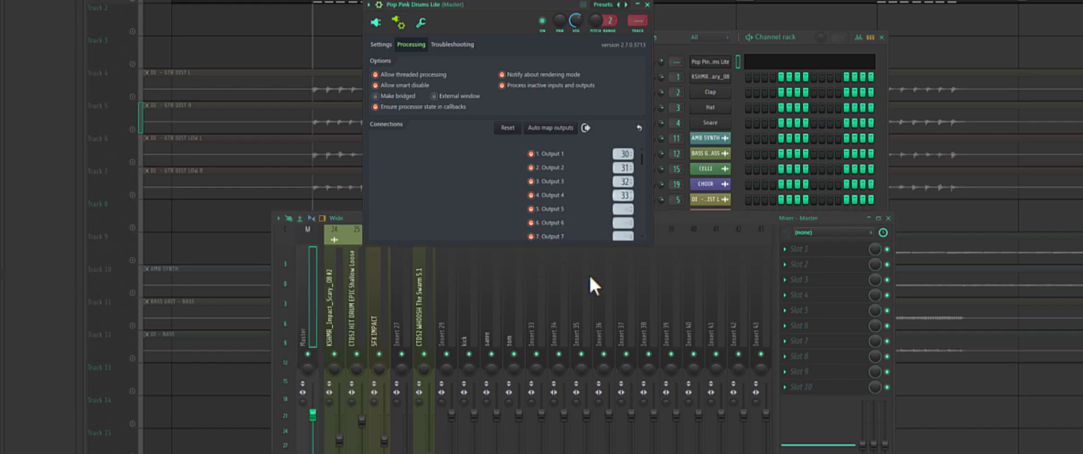
right_click(548, 248)
left_click(556, 235)
type("floor")
key("Return")
Rename mixer insert 34 as "oh" for the overheads.
right_click(564, 249)
left_click(591, 238)
type("oh")
key("Return")
key("space")
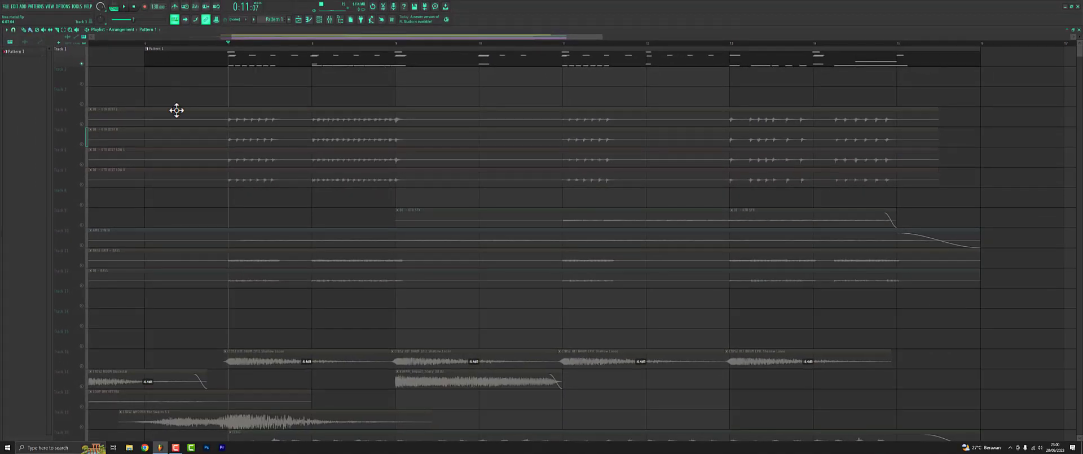
Unmute the two bass tracks, Track 11 and Track 12, in the playlist.
scroll(178, 146, "down", 1)
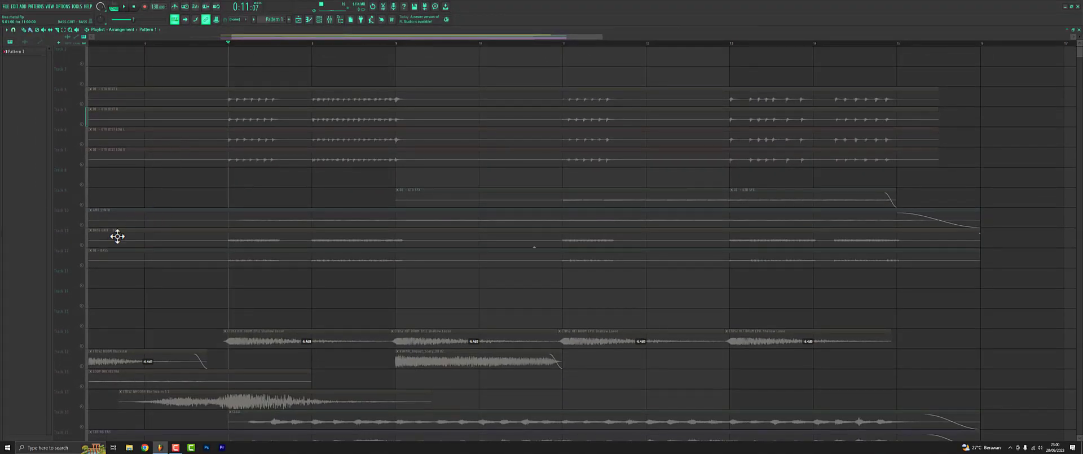
left_click(87, 251)
scroll(87, 251, "up", 1)
left_click(87, 251, "shift")
Open the mixer and load Soundgoodizer into the first effect slot of the kick insert.
key("F9")
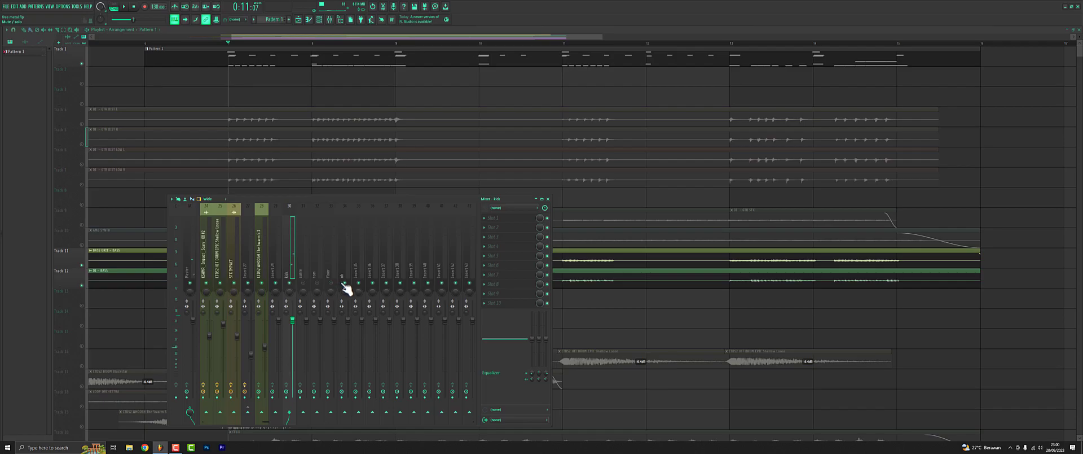
left_click(497, 218)
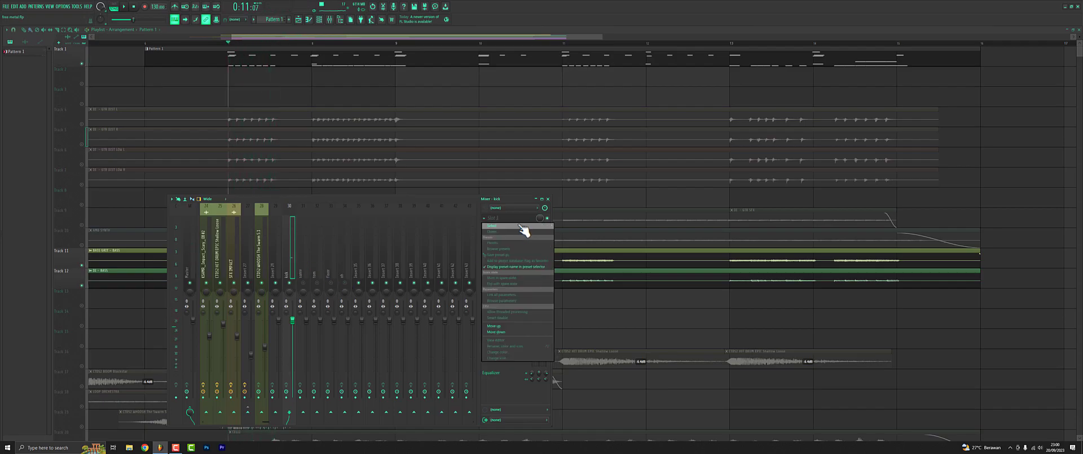
mouse_move(522, 227)
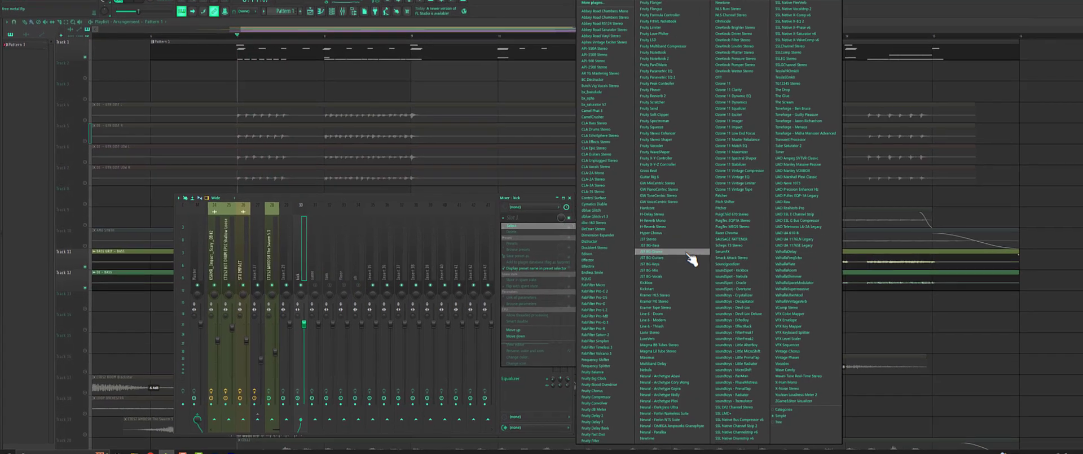
left_click(722, 263)
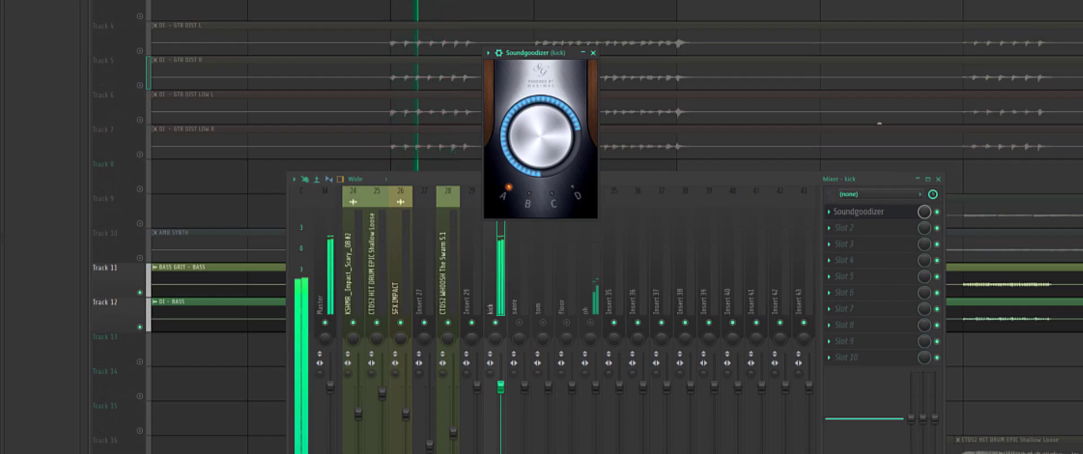
Load Fruity Balance into the kick insert's second effect slot and lower its volume to -7.1 dB.
left_click(845, 227)
mouse_move(843, 241)
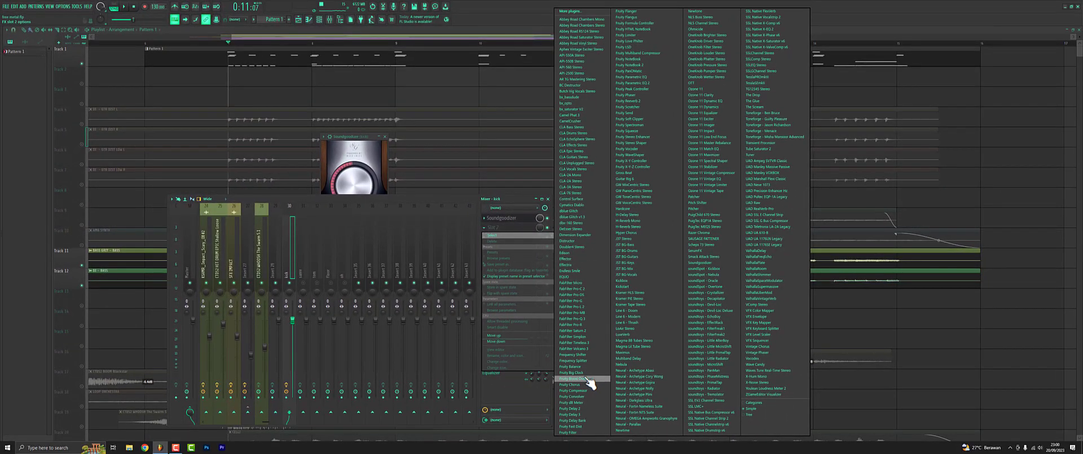
left_click(584, 367)
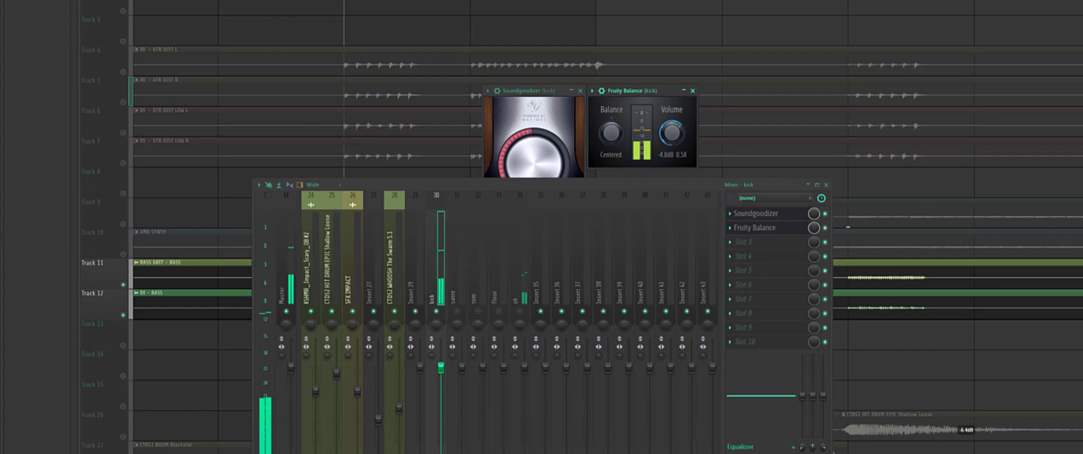
left_click_drag(671, 133, 618, 215)
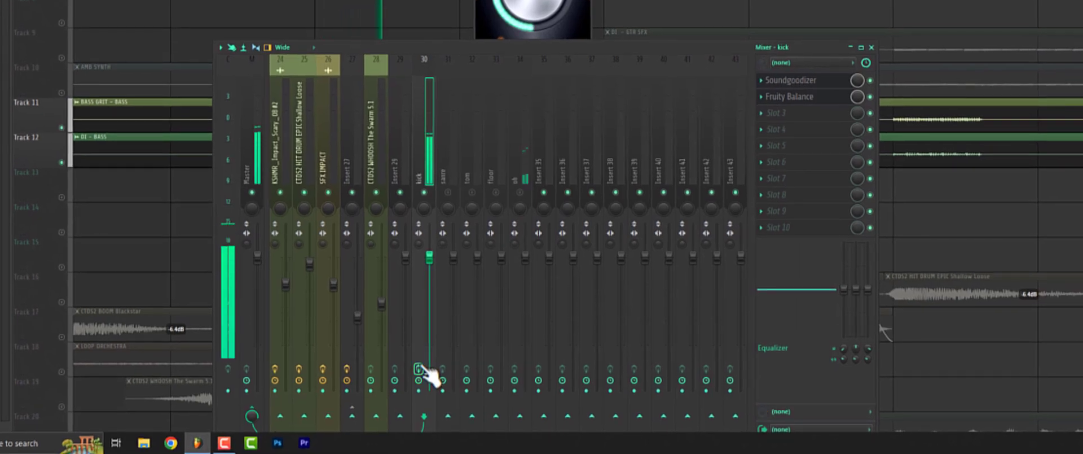
Re-enable the kick insert's effects while comparing the sound, and lower the Fruity Balance volume to 0.40.
left_click(418, 369)
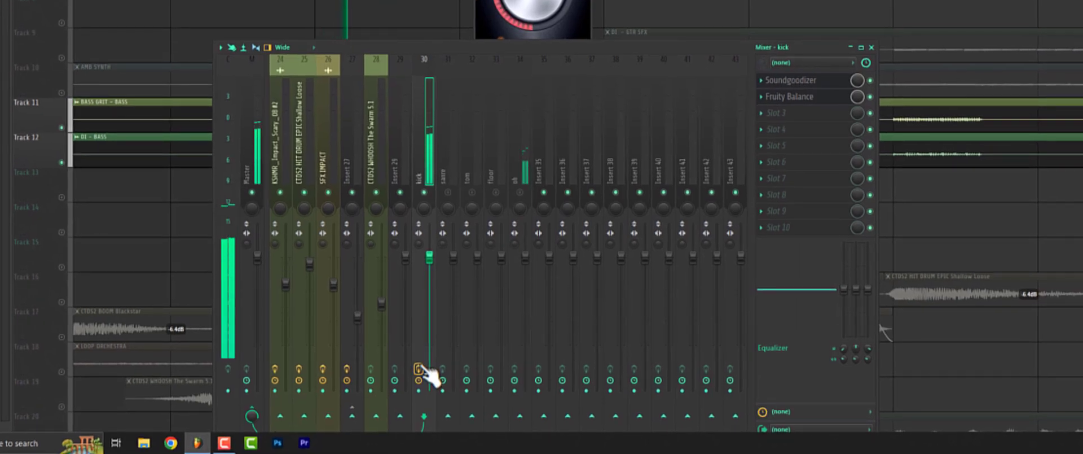
key("space")
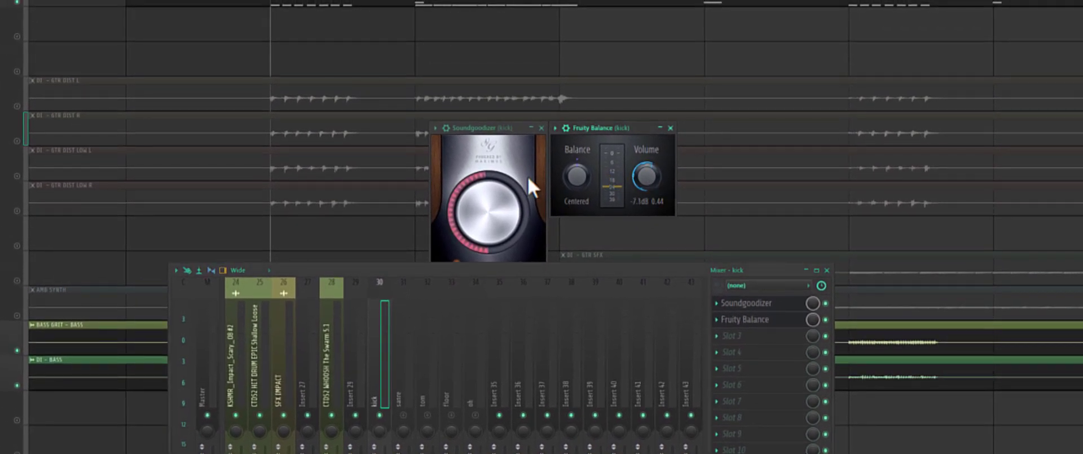
left_click(506, 167)
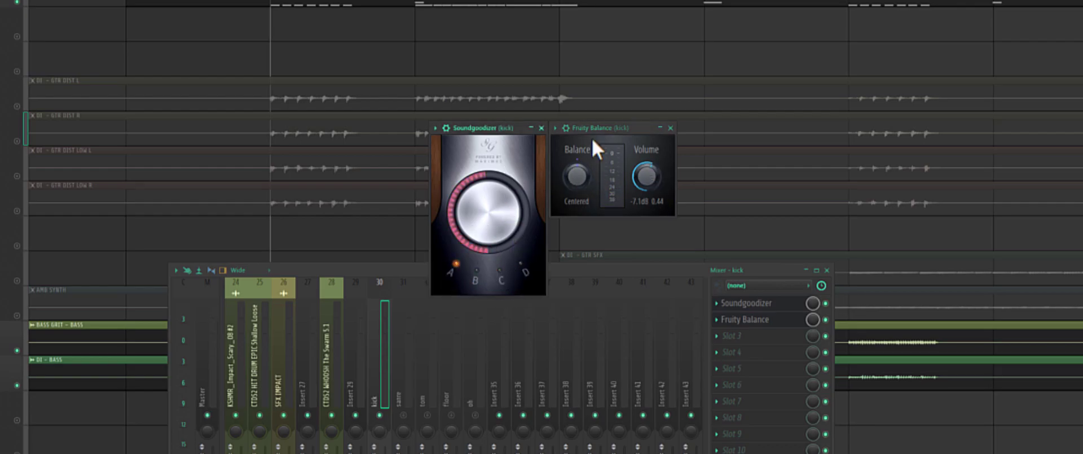
left_click_drag(646, 177, 647, 183)
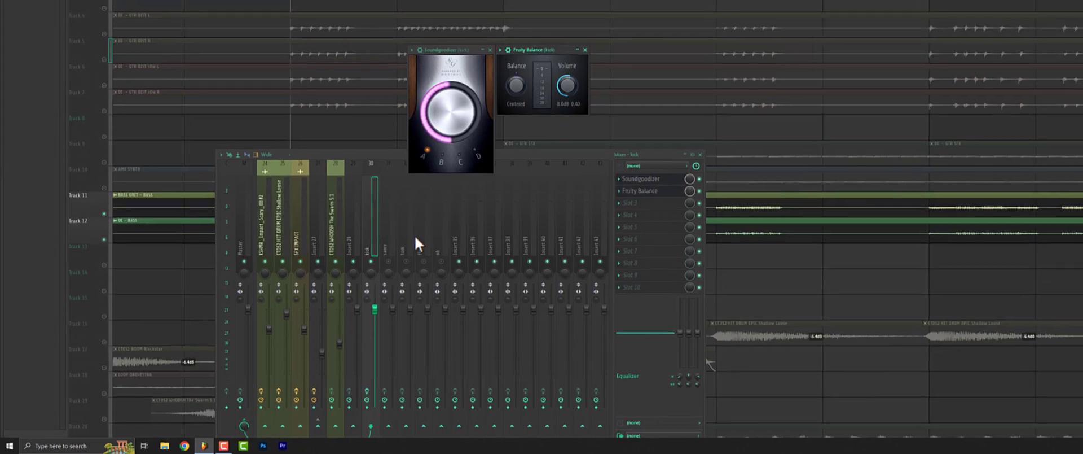
Load Fruity Parametric EQ 2 into the kick insert's third effect slot.
left_click(643, 197)
mouse_move(649, 207)
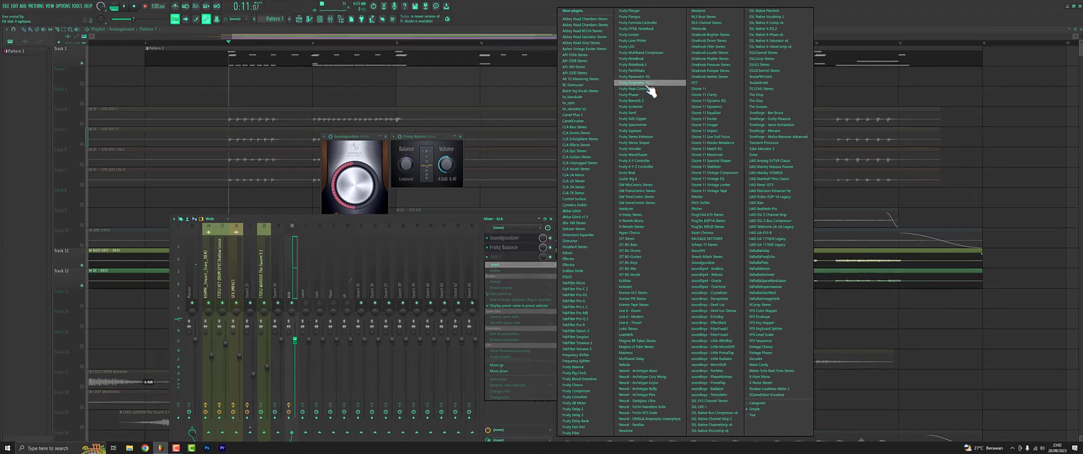
left_click(647, 84)
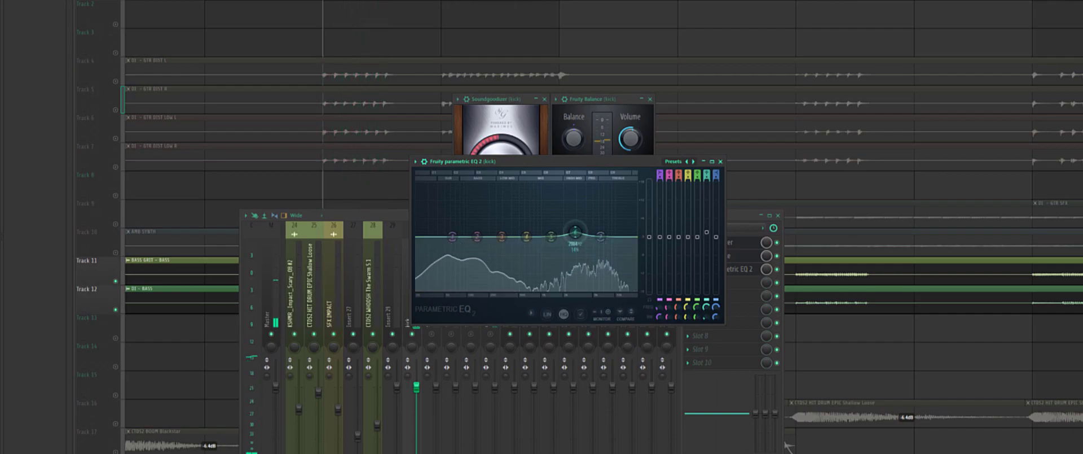
Try a slight low-mid cut with band 4 of the kick's Fruity Parametric EQ 2 while auditioning the drums.
key("space")
mouse_move(527, 236)
left_mouse_down()
mouse_move(492, 243)
mouse_move(527, 243)
mouse_move(511, 243)
left_mouse_up()
key("space")
key("space")
right_click(512, 244)
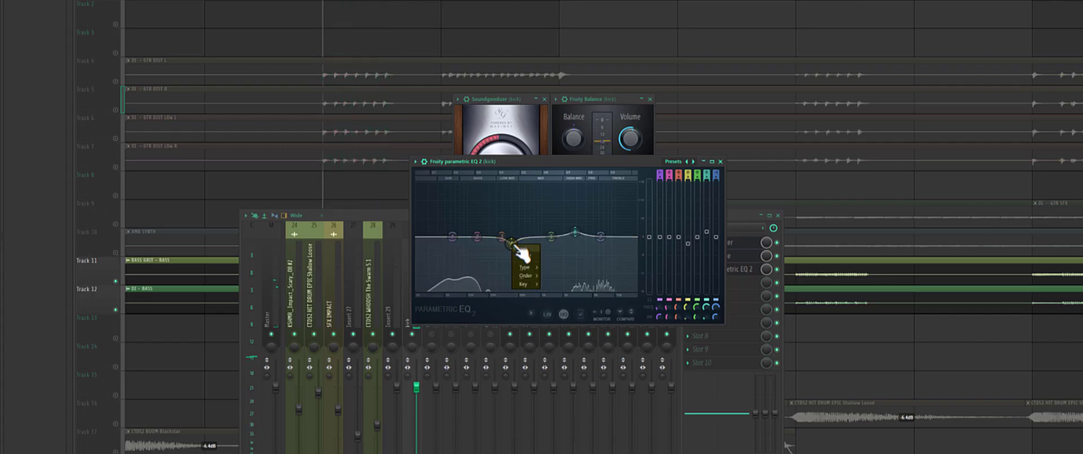
key("space")
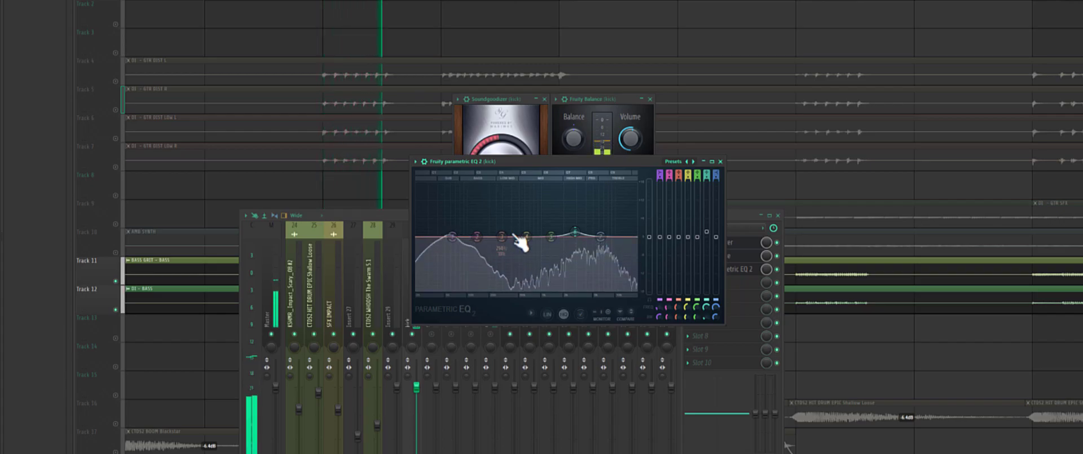
Turn band 1 of the kick's equalizer into a high-pass and sweep its cutoff down to the lowest frequencies while listening.
key("space")
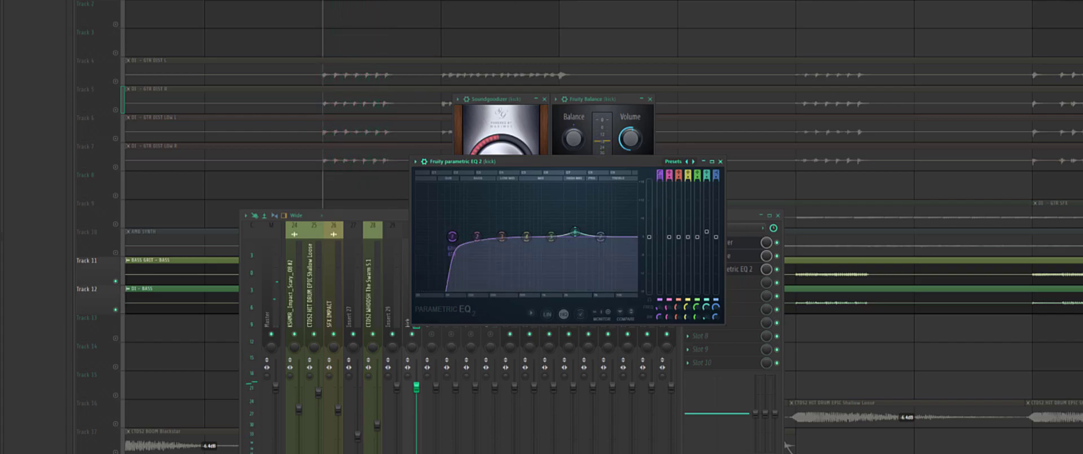
key("space")
mouse_move(441, 241)
left_mouse_down()
mouse_move(417, 235)
mouse_move(430, 236)
left_mouse_up()
key("space")
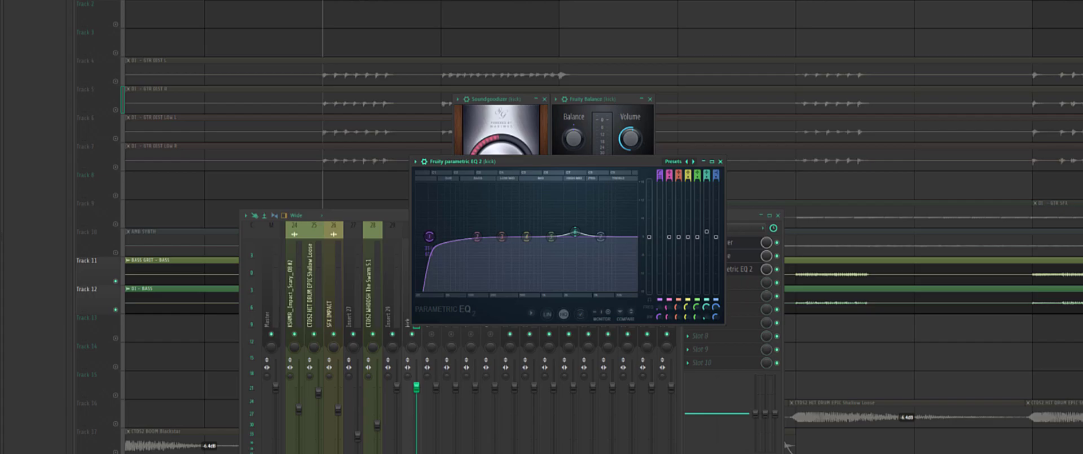
left_click_drag(436, 242, 437, 241)
left_click_drag(448, 235, 430, 236)
key("space")
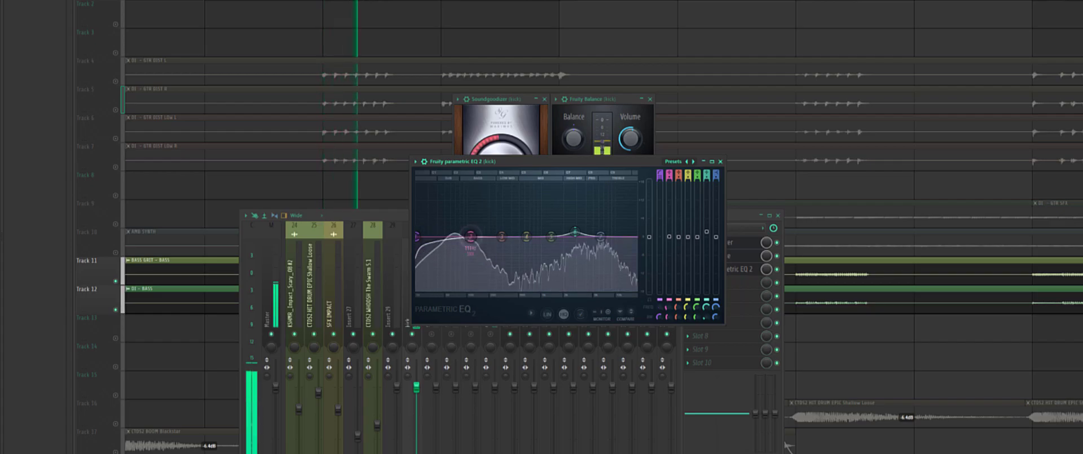
left_click_drag(416, 236, 477, 237)
Boost the kick's treble slightly with the equalizer's band 7 high shelf and compare the sound with and without effects.
key("space")
key("space")
left_click_drag(599, 235, 608, 232)
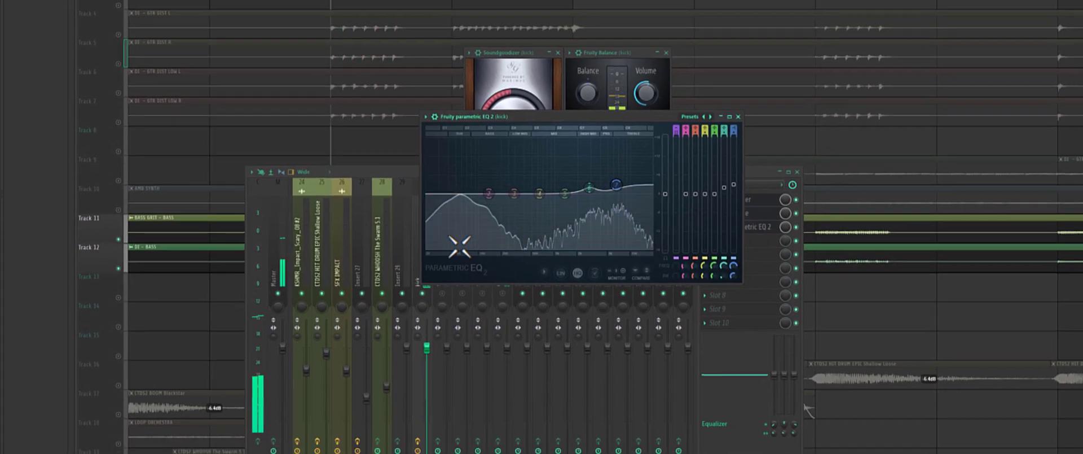
key("space")
key("space")
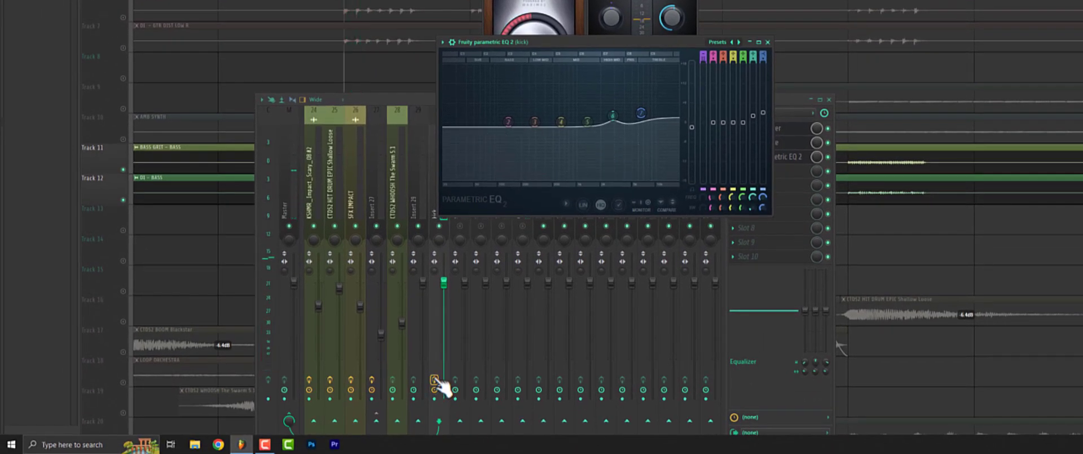
key("space")
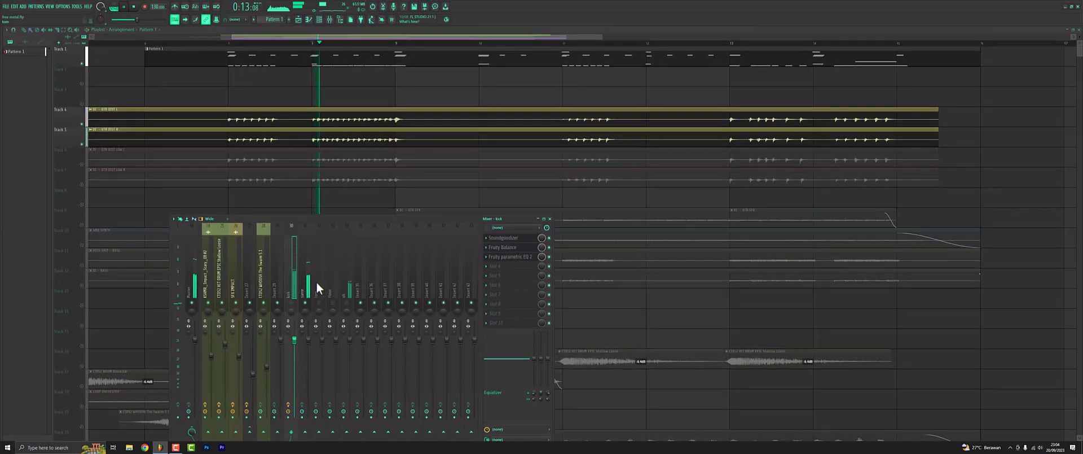
Load Fruity Parametric EQ 2 on the snare insert and carve a narrow mid-range dip with band 4.
left_click(467, 186)
key("space")
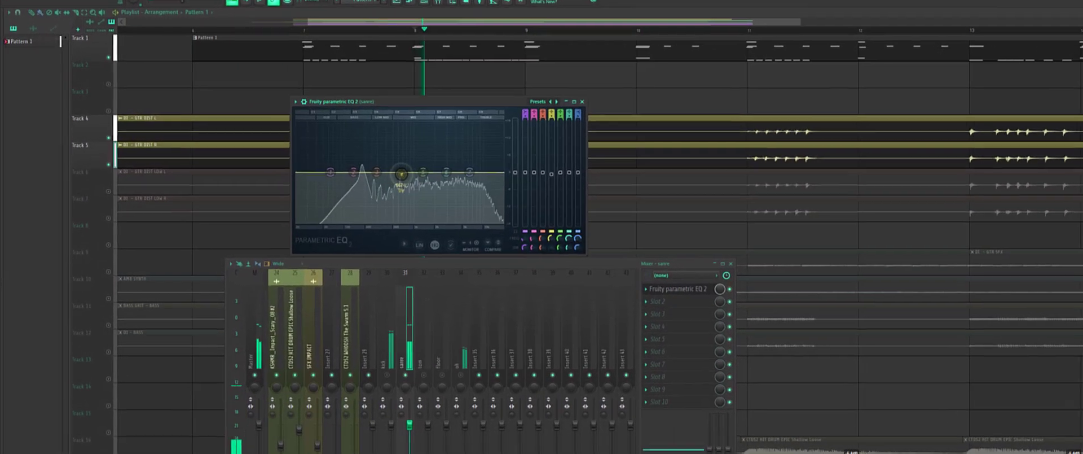
left_click_drag(401, 173, 406, 181)
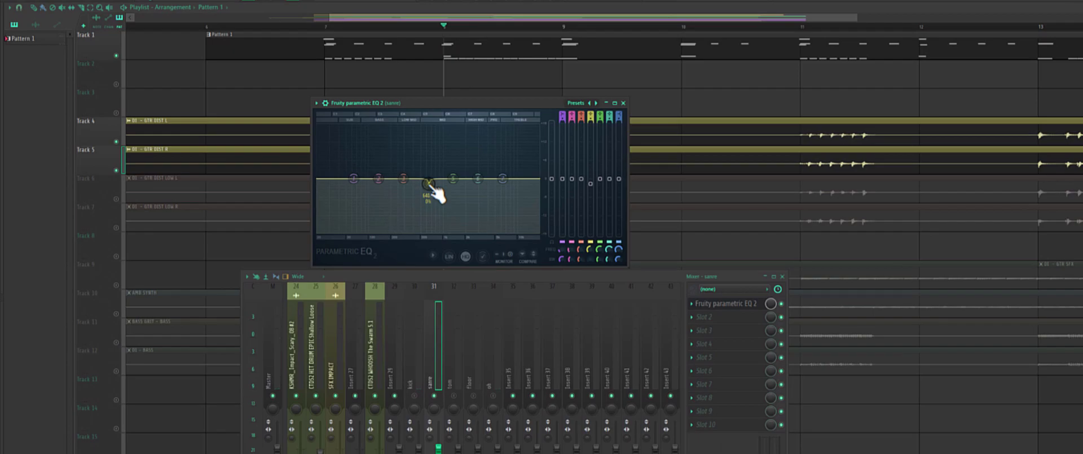
left_click_drag(438, 194, 438, 141)
key("space")
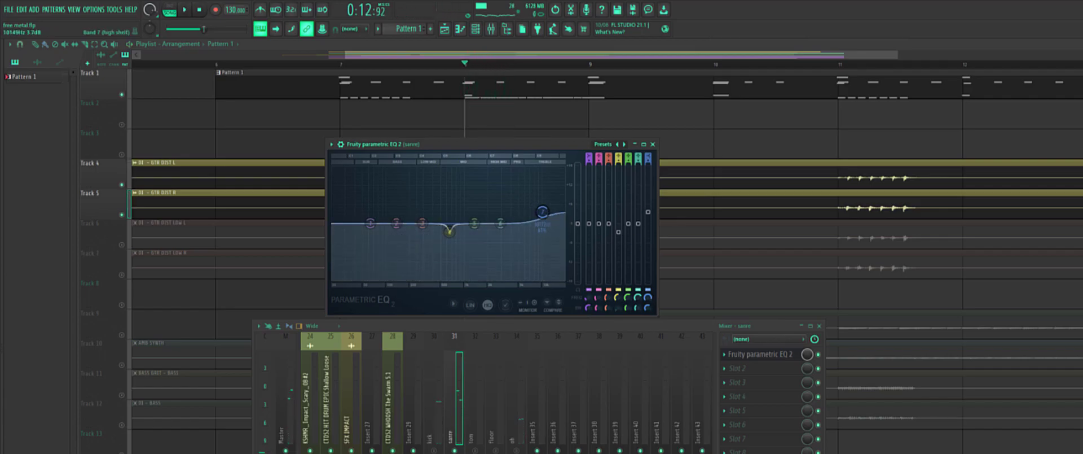
Raise the snare equalizer's band 7 high shelf to about 5.3 dB at 11320 Hz while auditioning it.
left_click_drag(543, 208, 545, 206)
key("space")
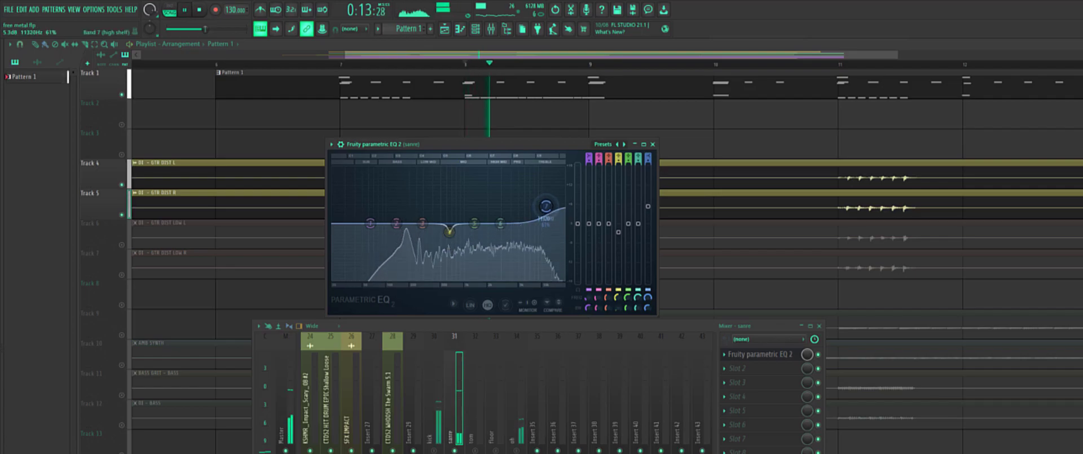
key("space")
Cut band 6 of the snare equalizer slightly, boost band 5 a little, and compare with the equalizer bypassed.
left_click_drag(506, 231, 516, 226)
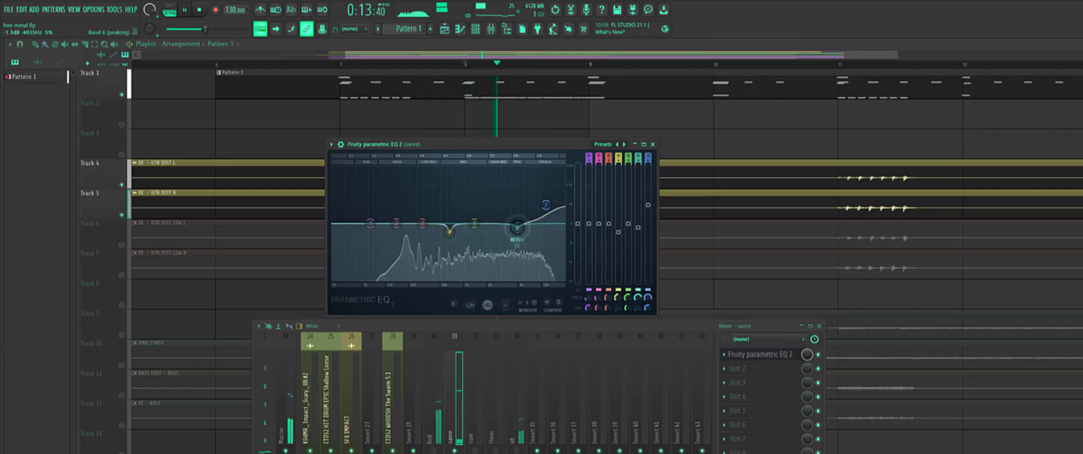
key("space")
key("space")
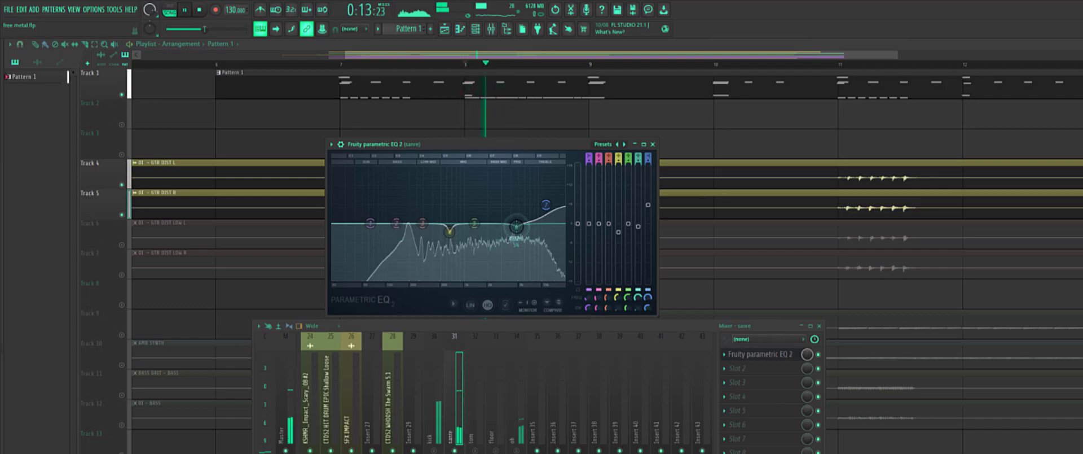
left_click_drag(475, 222, 480, 214)
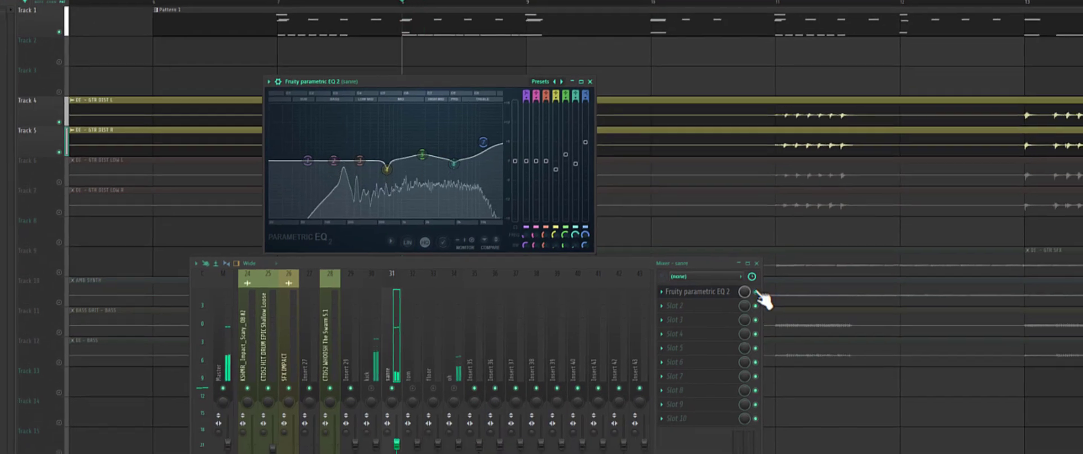
key("space")
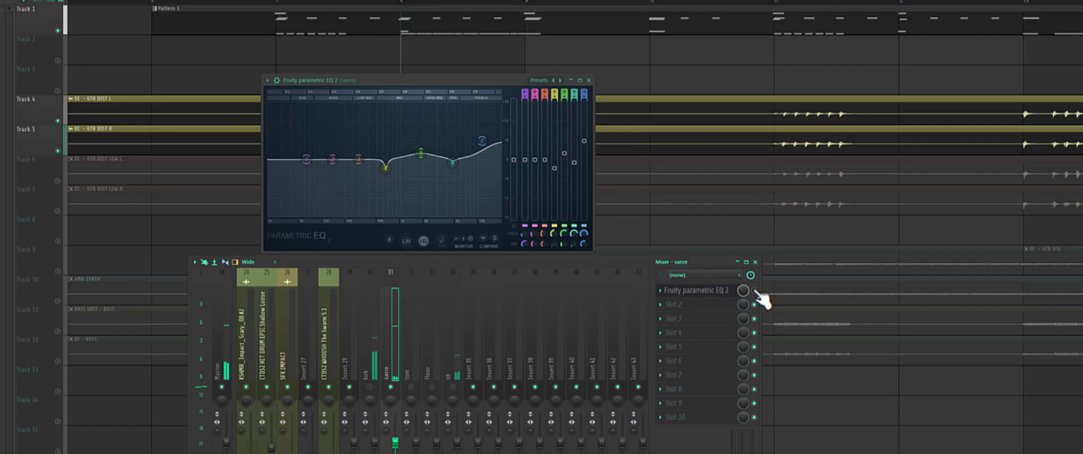
Load Soundgoodizer into the snare insert's second slot at a low amount and reduce the equalizer's band 7 high-shelf boost.
left_click(677, 304)
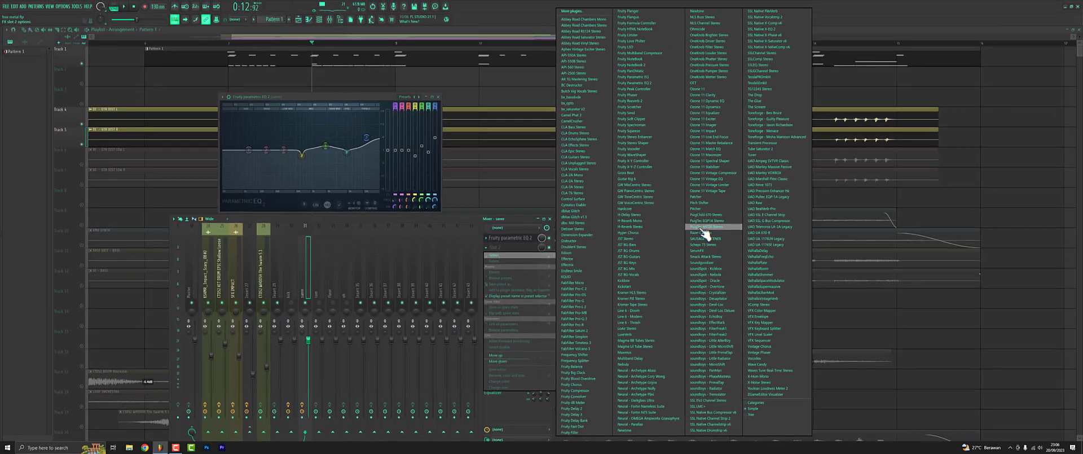
left_click(701, 262)
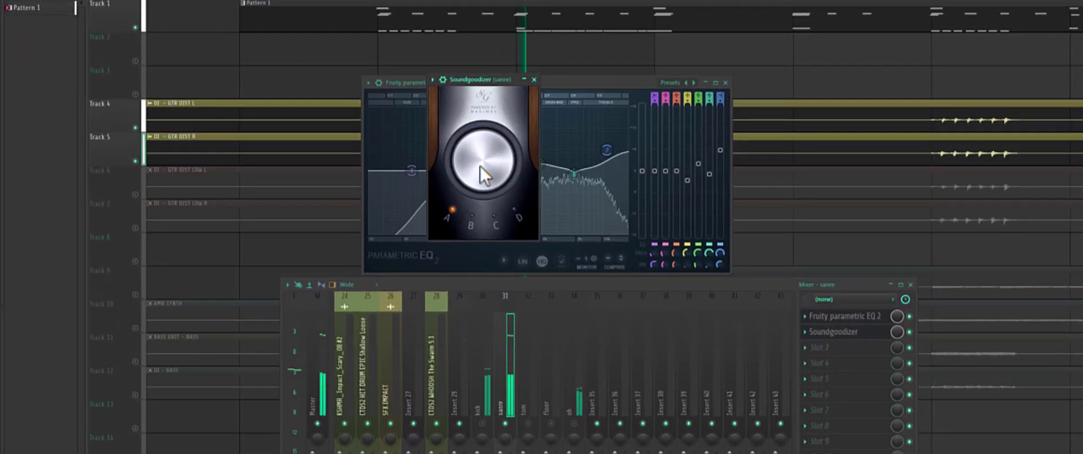
left_click_drag(479, 165, 472, 165)
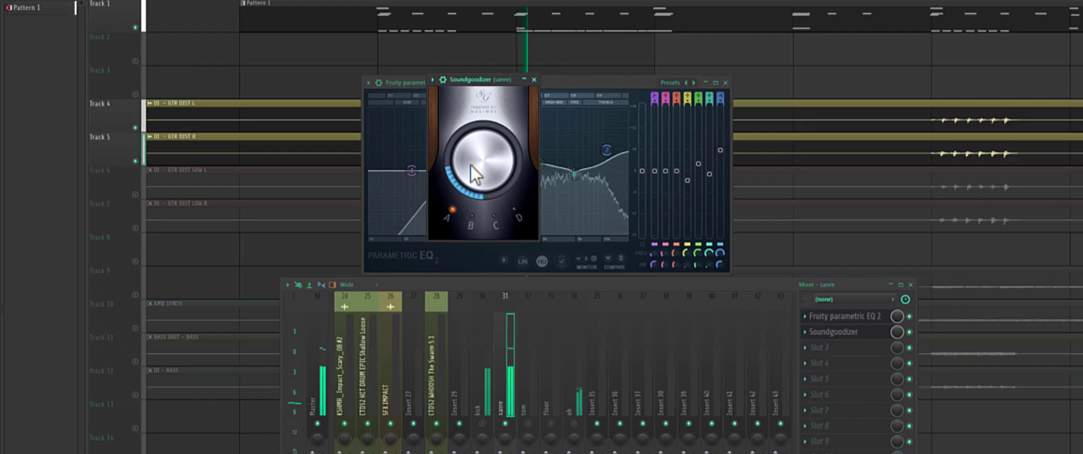
left_click(607, 152)
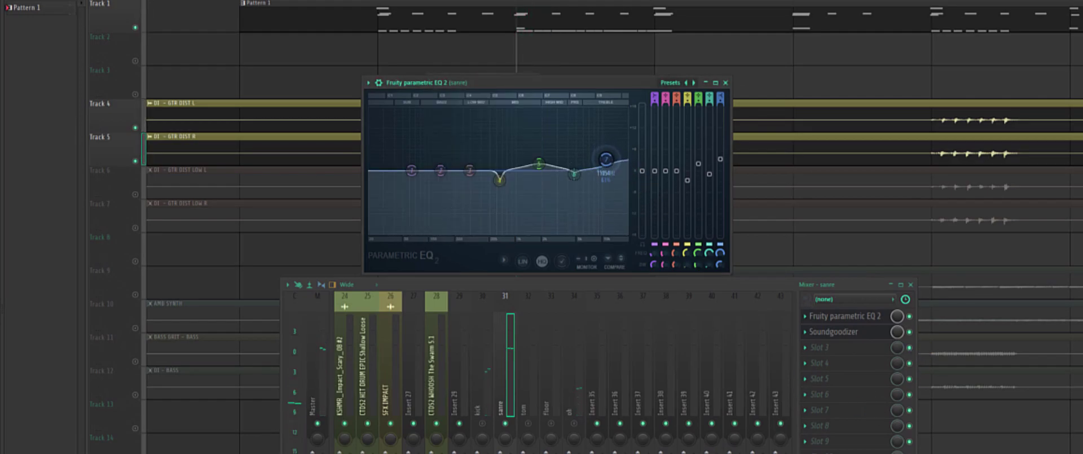
key("space")
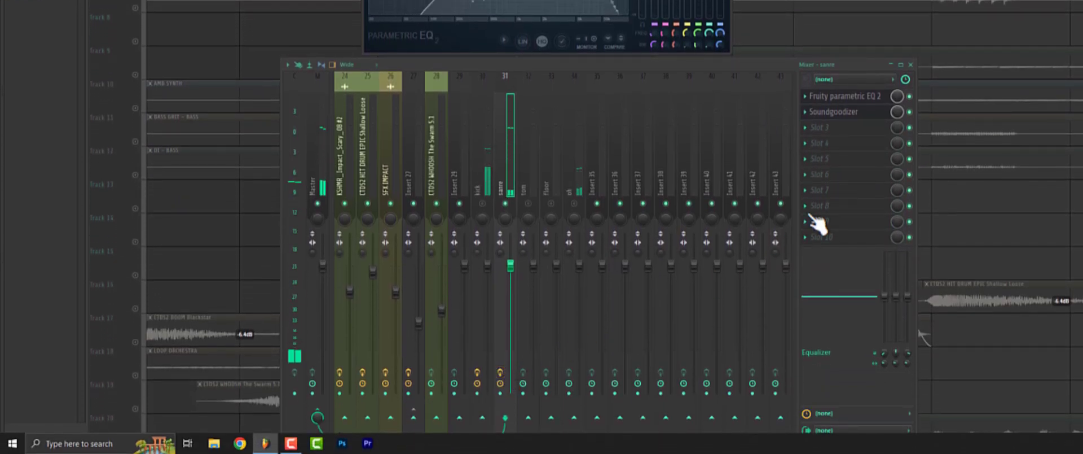
Try Fruity Parametric EQ 2 on the oh insert while listening, and clear it from the slot.
left_click(607, 198)
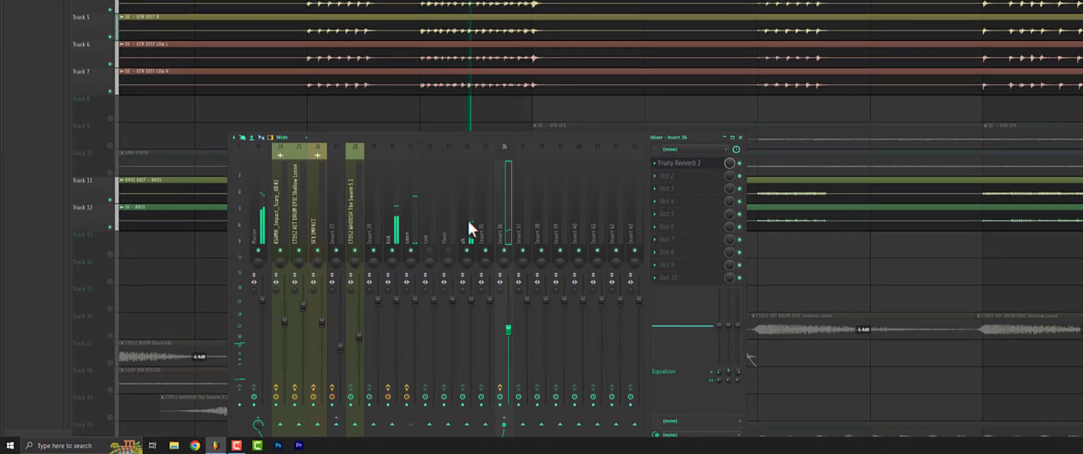
left_click(469, 218)
left_click(677, 163)
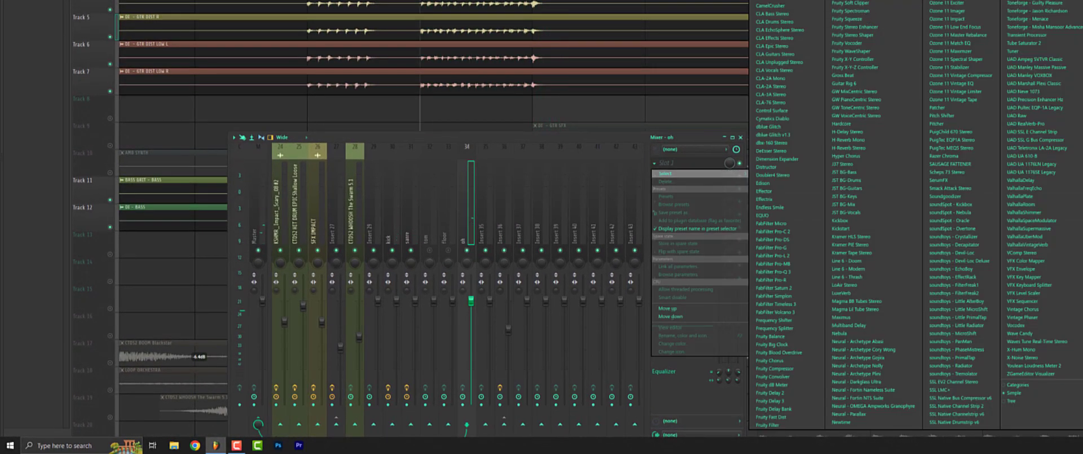
left_click(925, 226)
left_click_drag(227, 29, 463, 31)
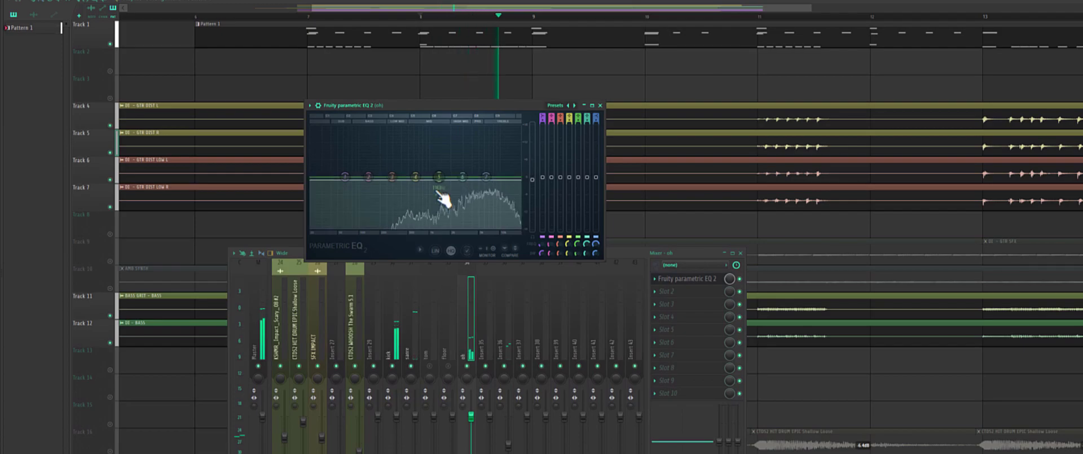
key("space")
right_click(539, 184)
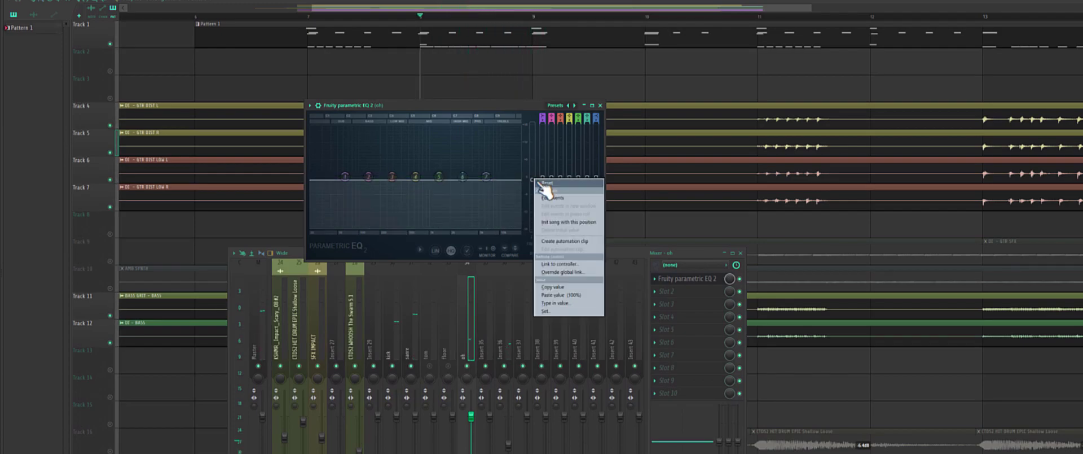
left_click(565, 294)
left_click(769, 286)
key("space")
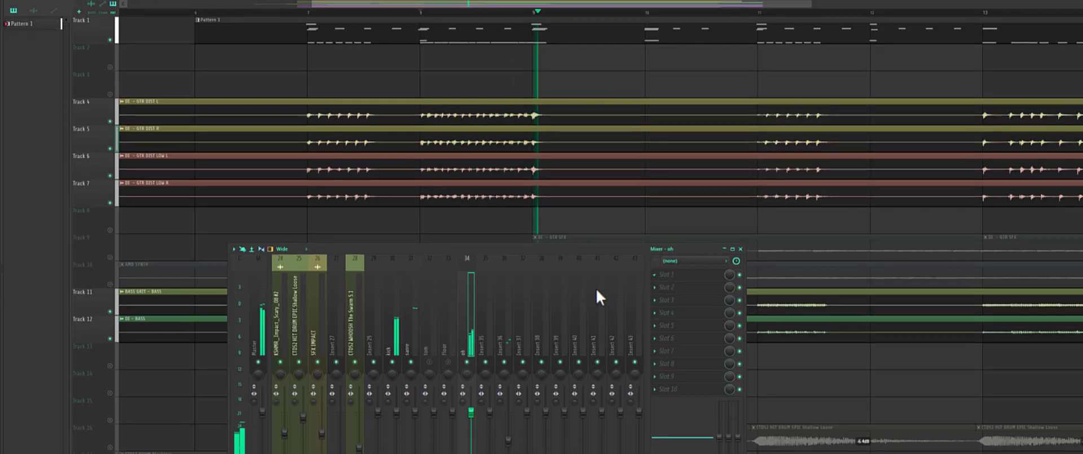
Enable the tom and floor inserts, and select the kick through oh inserts for routing to Insert 35.
left_click(451, 369)
key("space")
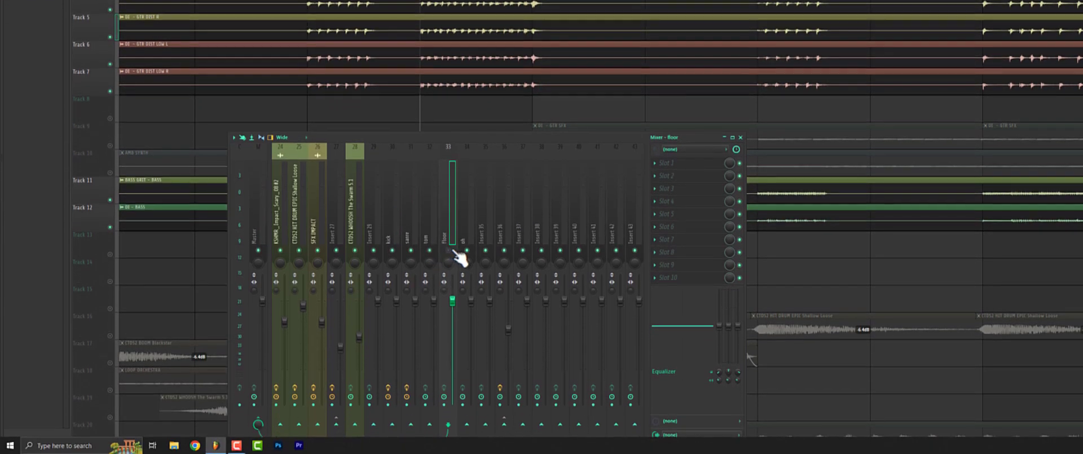
left_click(397, 221)
left_click_drag(397, 221, 445, 228)
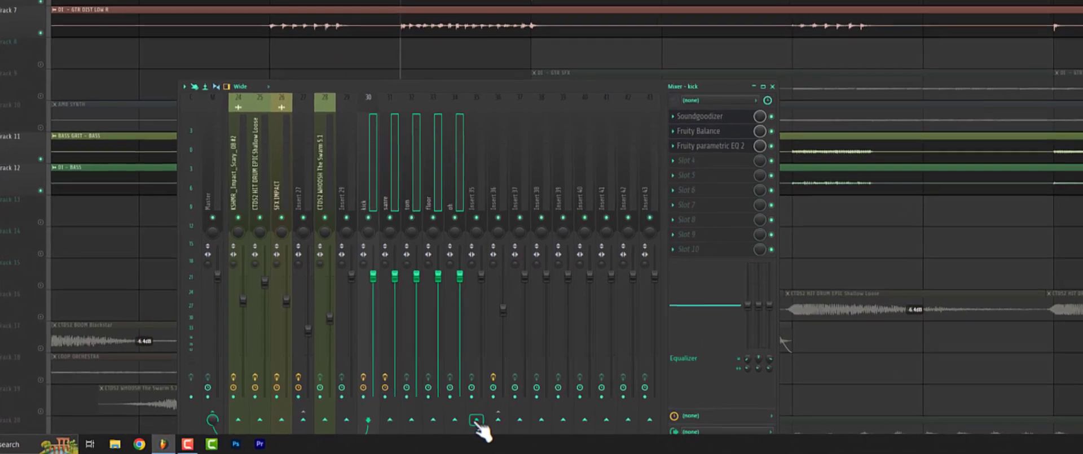
Rename Insert 35 as "drum bus".
double_click(475, 164)
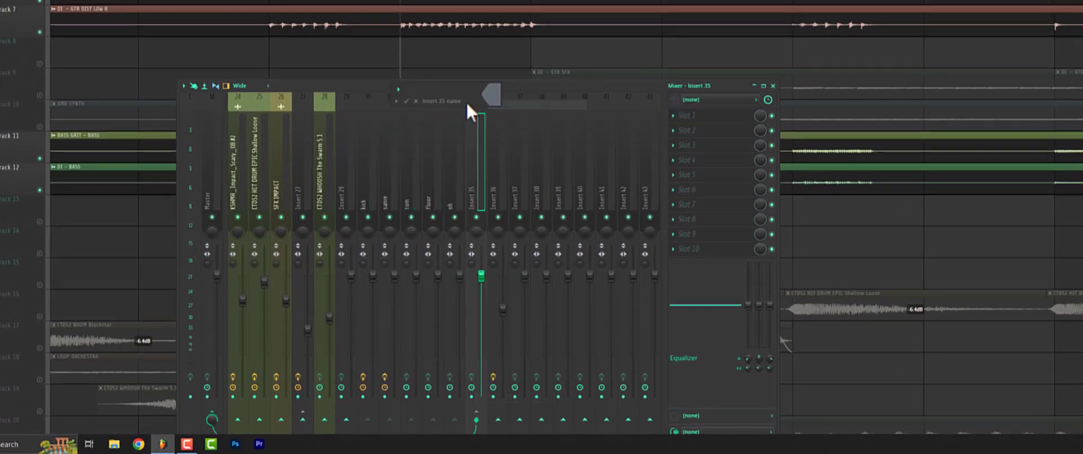
type("drum bus")
key("Return")
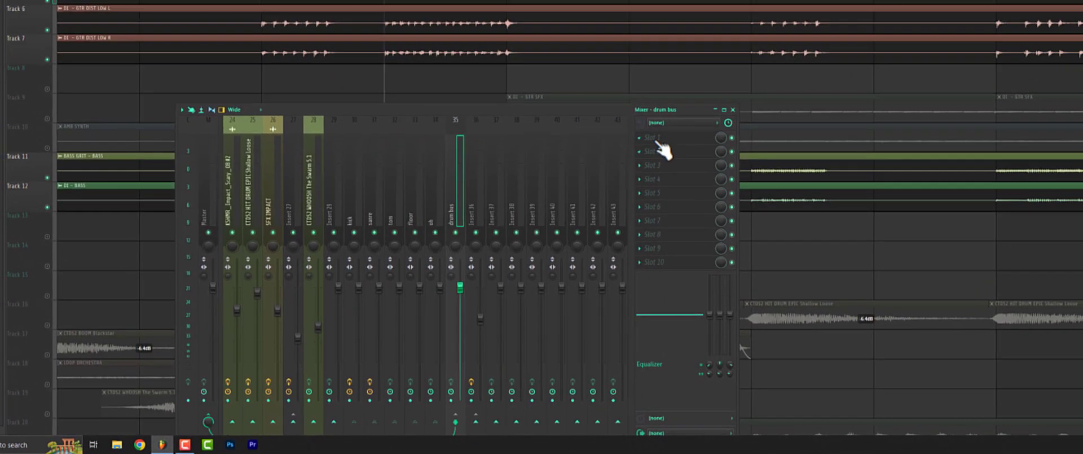
Load Fruity Parametric EQ 2 into the drum bus's first effect slot and place its window above the mixer.
left_click(693, 118)
left_click(649, 87)
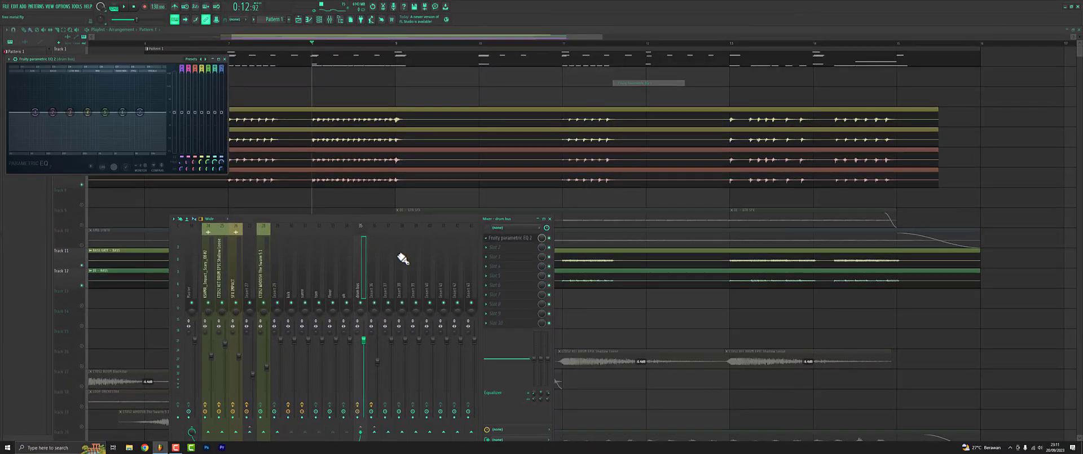
left_click_drag(140, 57, 443, 113)
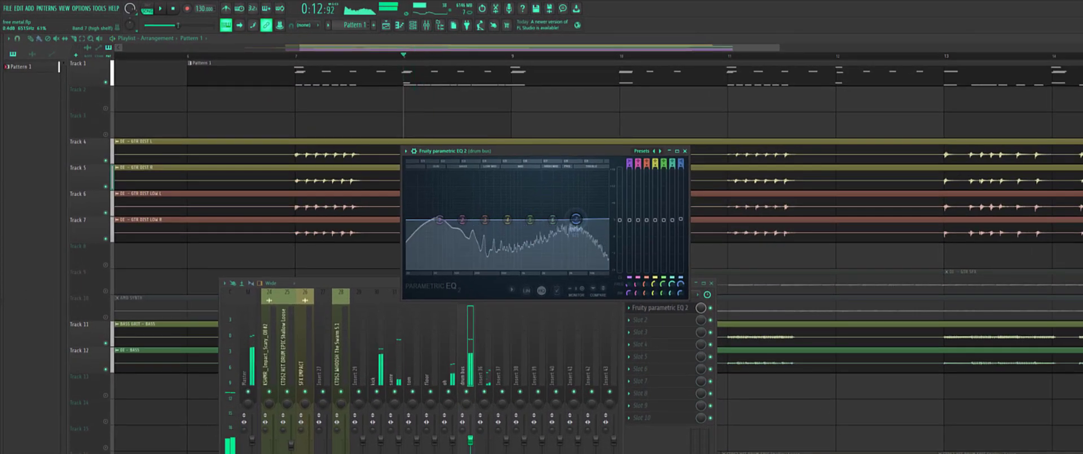
Shape the drum bus equalizer with a band 7 treble boost, slight cuts on bands 5 and 6, and a small band 3 boost.
left_click_drag(576, 219, 539, 232)
key("space")
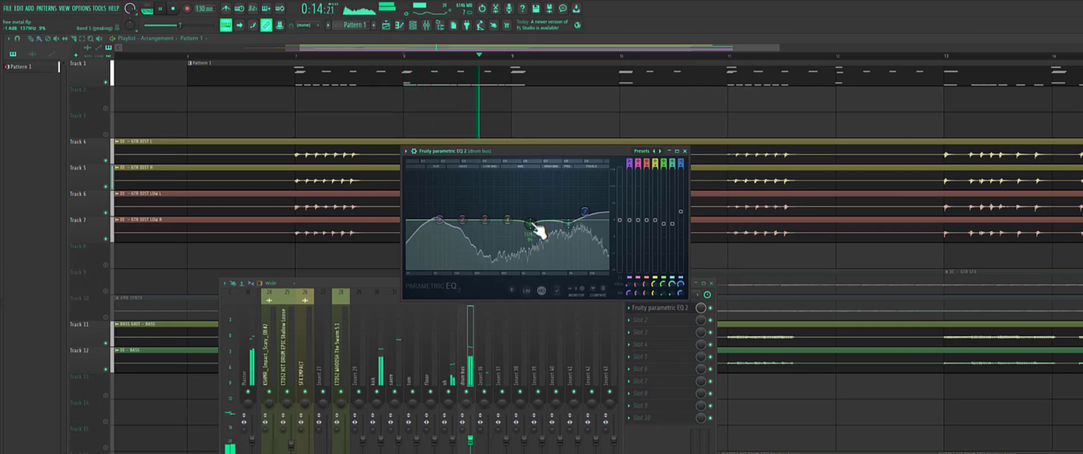
left_click_drag(485, 220, 484, 217)
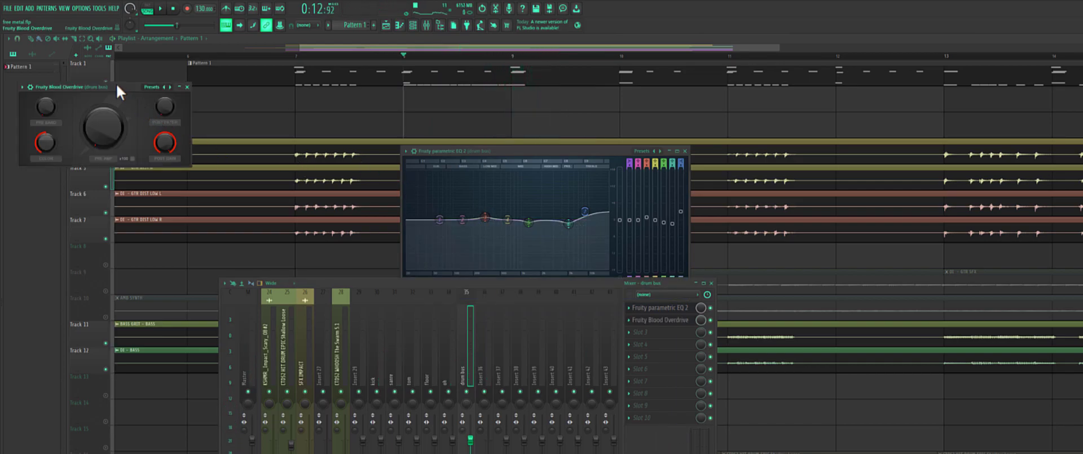
Place the Fruity Blood Overdrive window over the mixer, raise its PreAmp and adjust its PostGain while auditioning the drums.
left_click_drag(117, 86, 512, 291)
key("space")
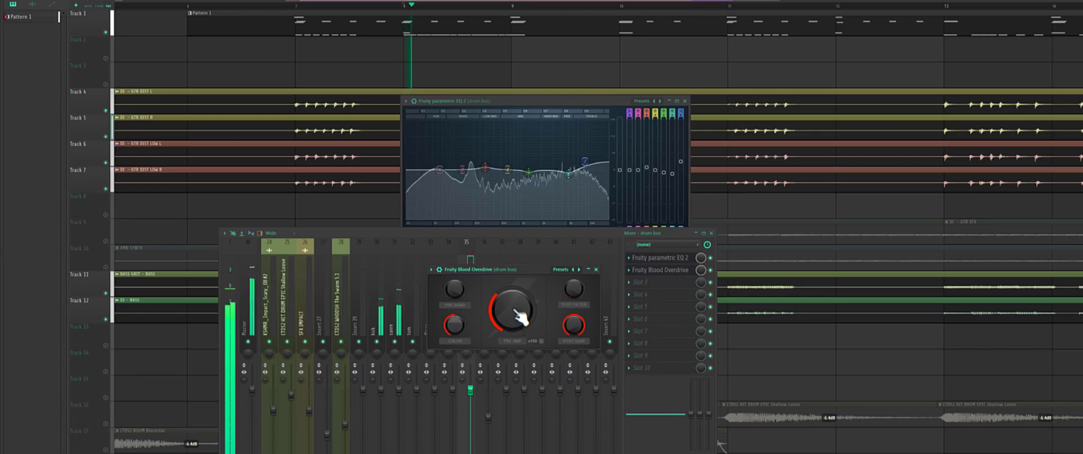
key("space")
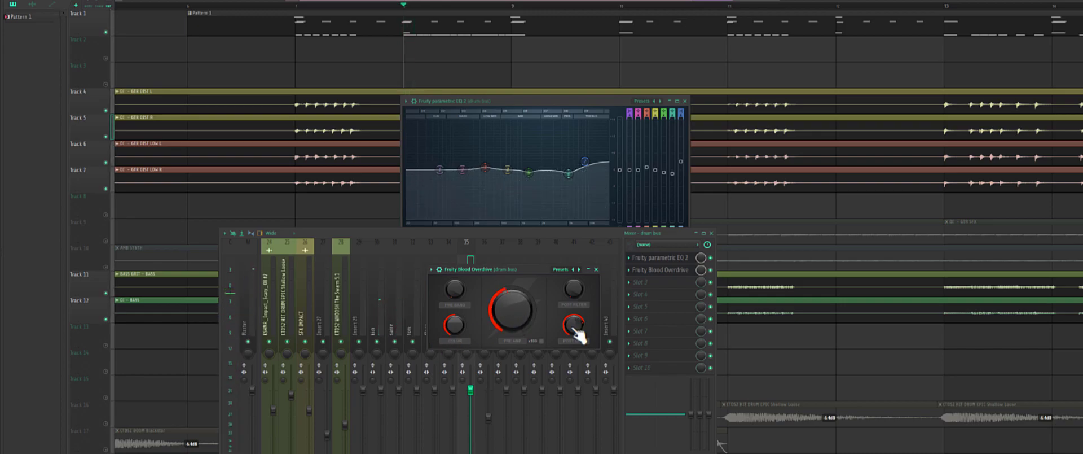
key("space")
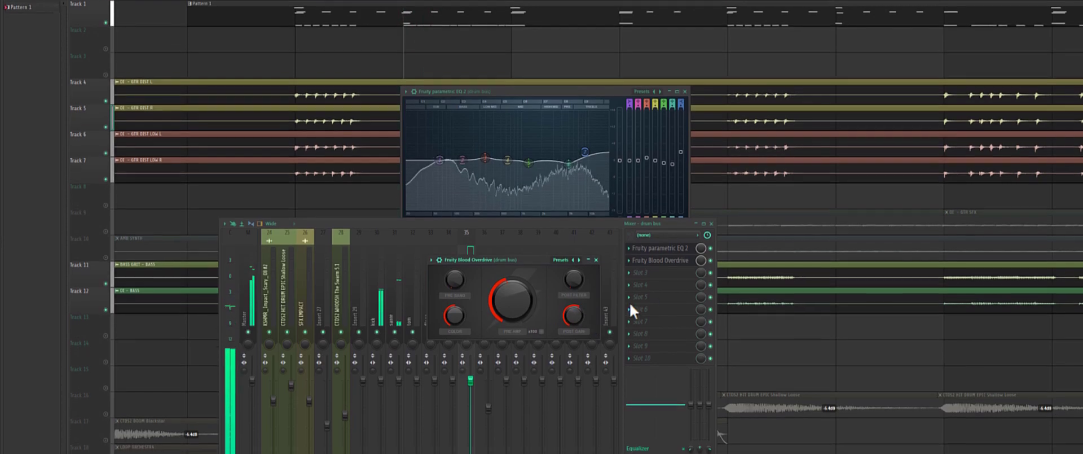
Load a second Fruity Parametric EQ 2 into the drum bus's third slot and sweep bands 6, 5 and 4 into narrow high-frequency cuts.
left_click(640, 318)
left_click_drag(628, 160, 618, 156)
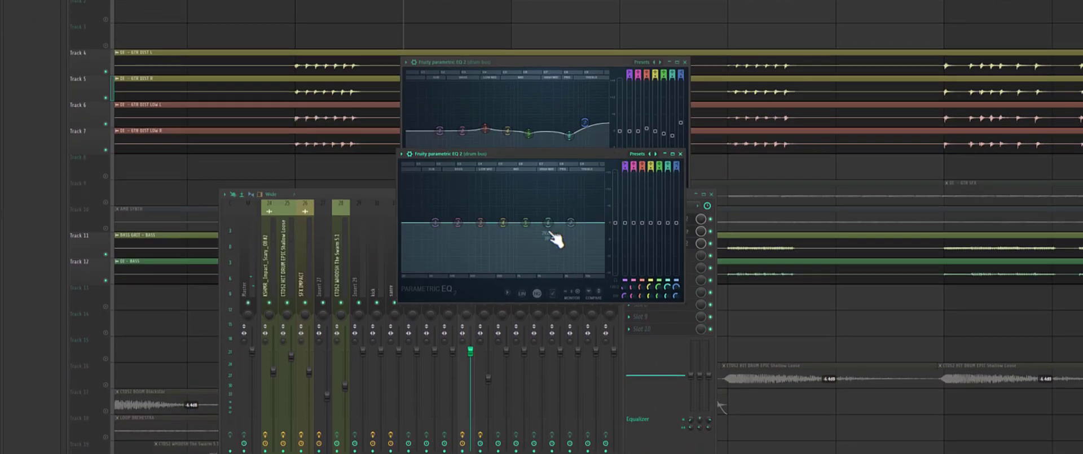
left_click_drag(548, 222, 570, 175)
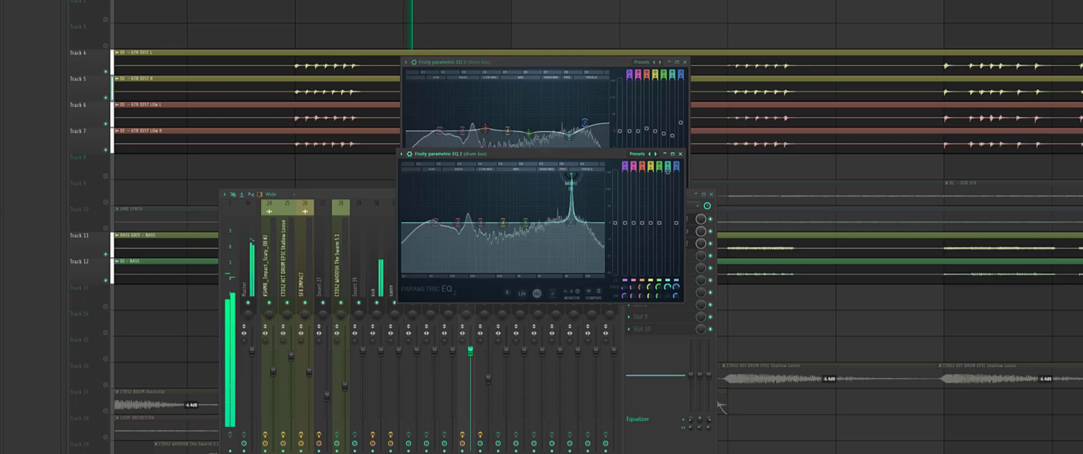
left_click_drag(668, 171, 666, 230)
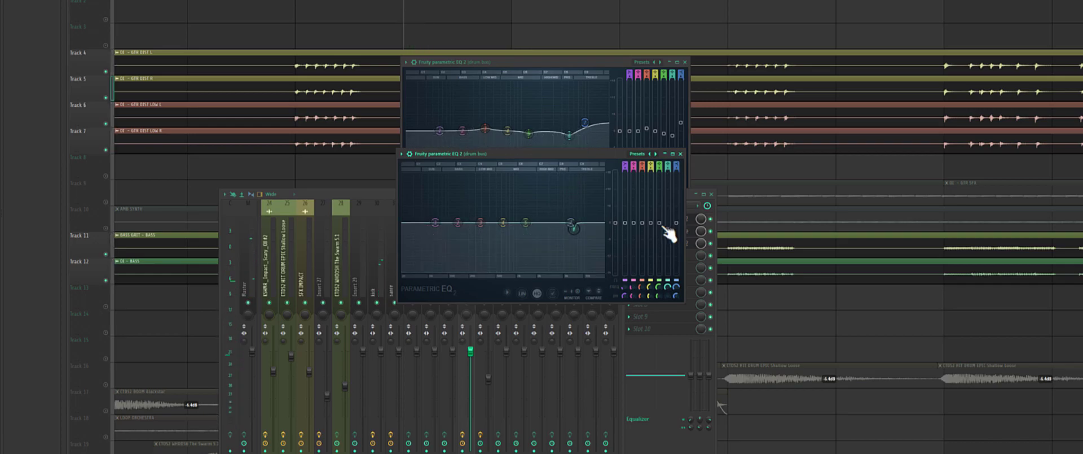
left_click_drag(525, 222, 557, 175)
left_click_drag(659, 171, 662, 228)
left_click_drag(503, 223, 554, 227)
key("space")
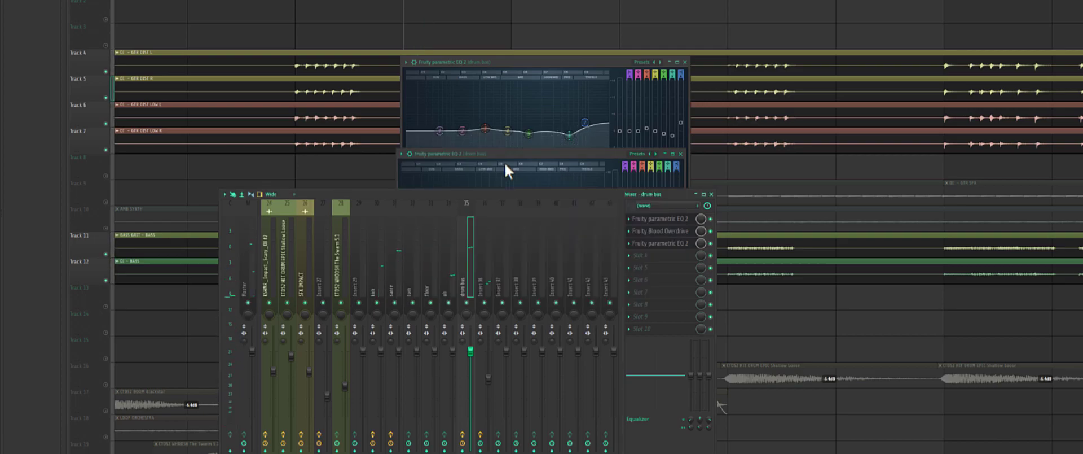
Move band 3 of the second drum bus equalizer into the upper mids as a slight boost while auditioning the drums.
key("space")
left_click_drag(480, 222, 527, 232)
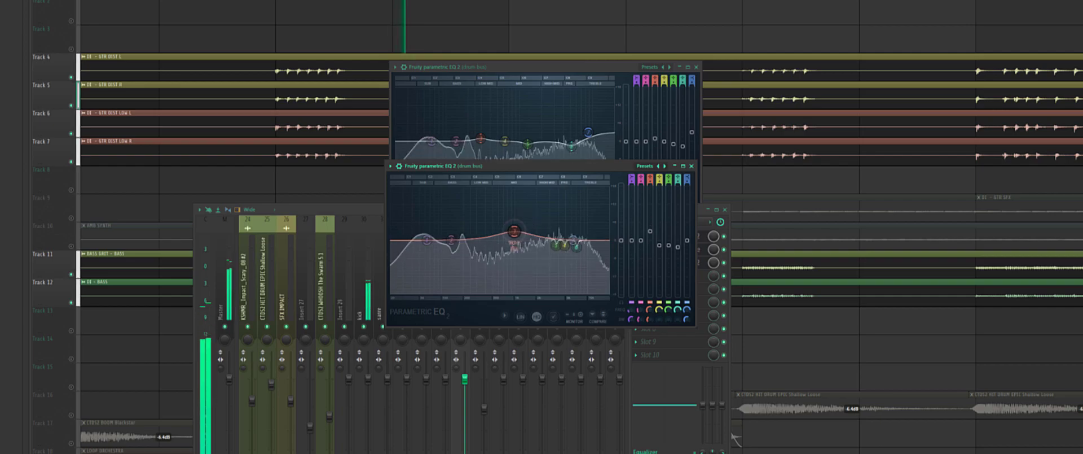
key("space")
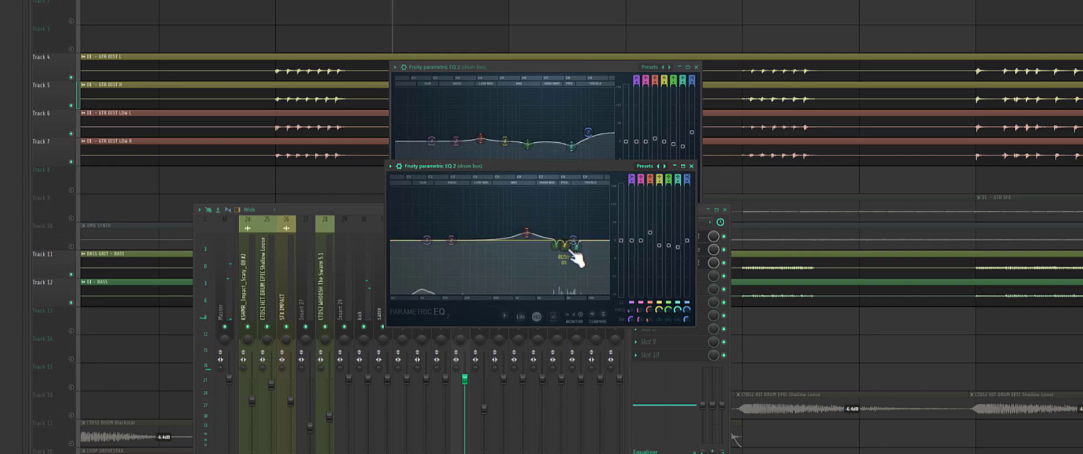
key("space")
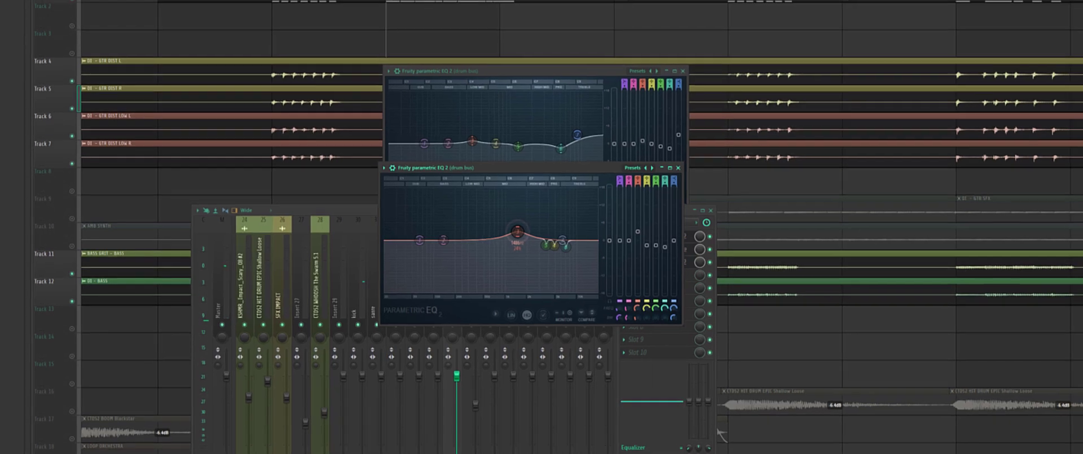
Load Fruity Compressor into the drum bus's fifth slot with a 4.0:1 ratio, 30.7 ms attack, 200 ms release, 1.0 dB gain and Vintage type.
left_click(702, 289)
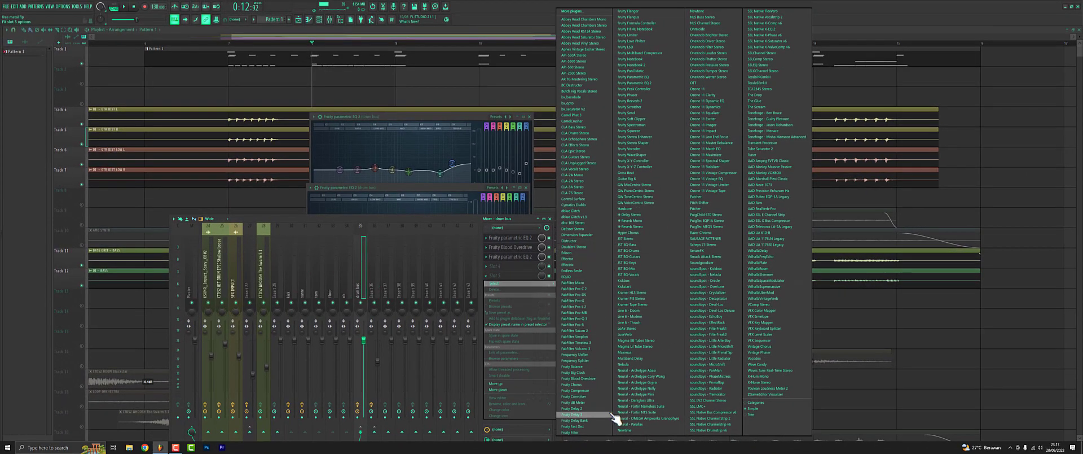
left_click(587, 390)
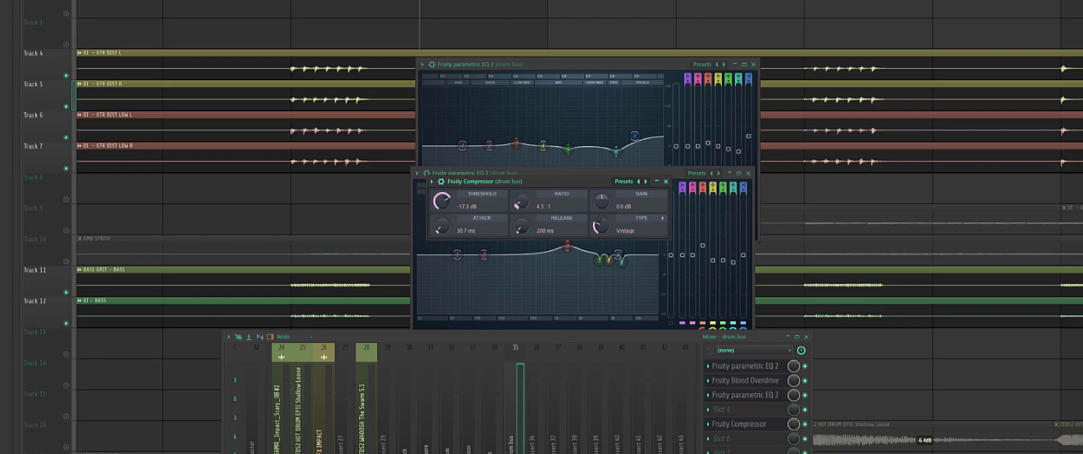
left_click_drag(533, 210, 532, 234)
key("space")
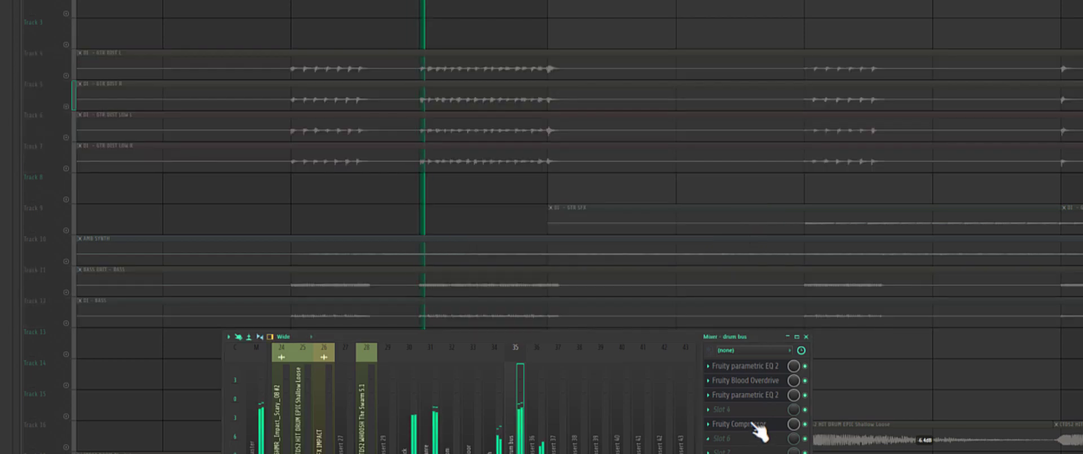
left_click(754, 428)
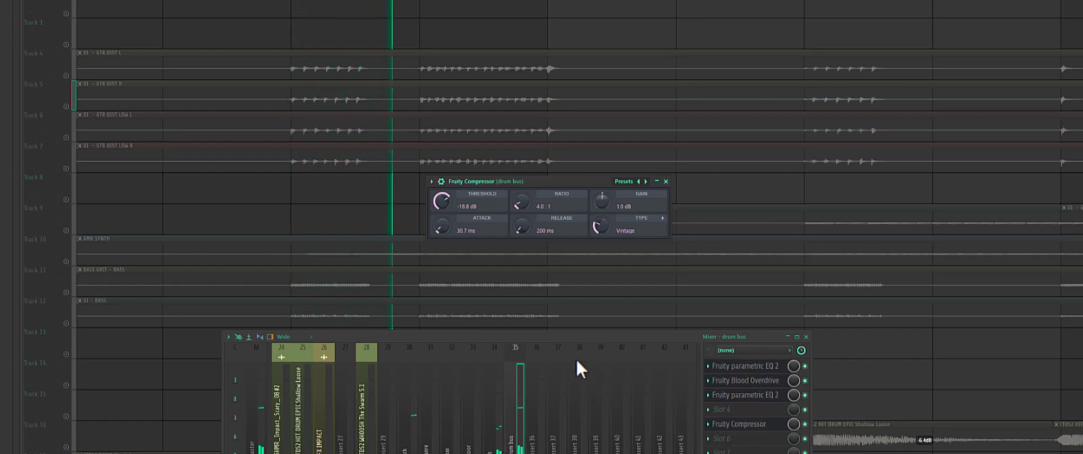
Move the mixer window up over the playlist and raise the drum bus compressor's gain during playback.
left_click_drag(568, 334, 545, 46)
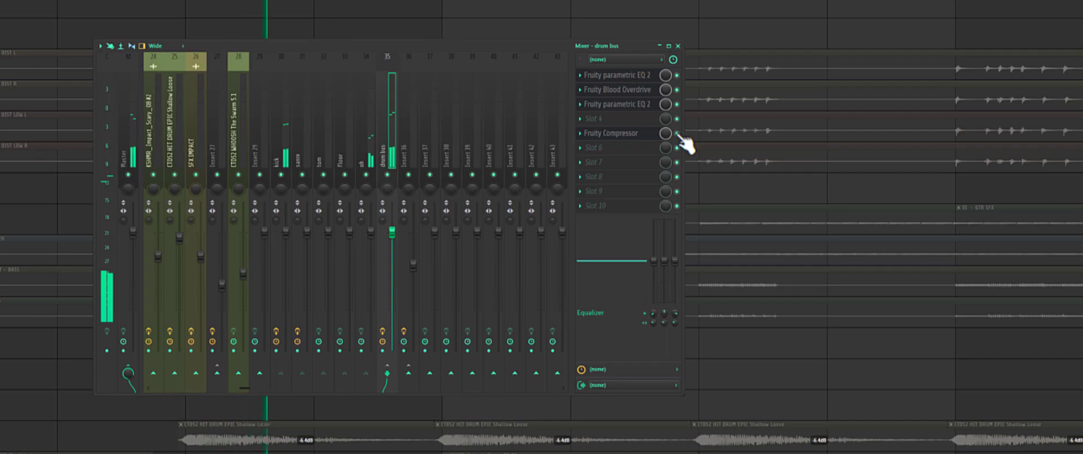
left_click(642, 136)
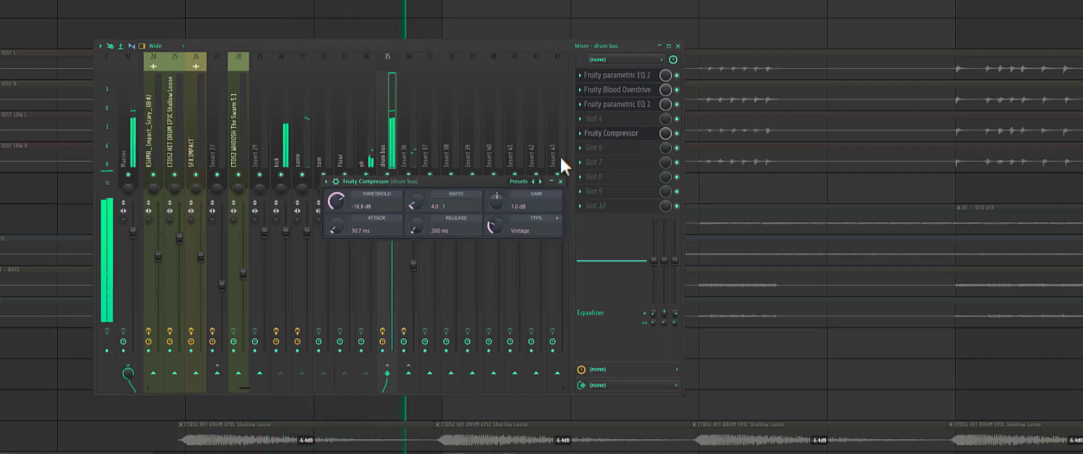
scroll(431, 205, "up", 2)
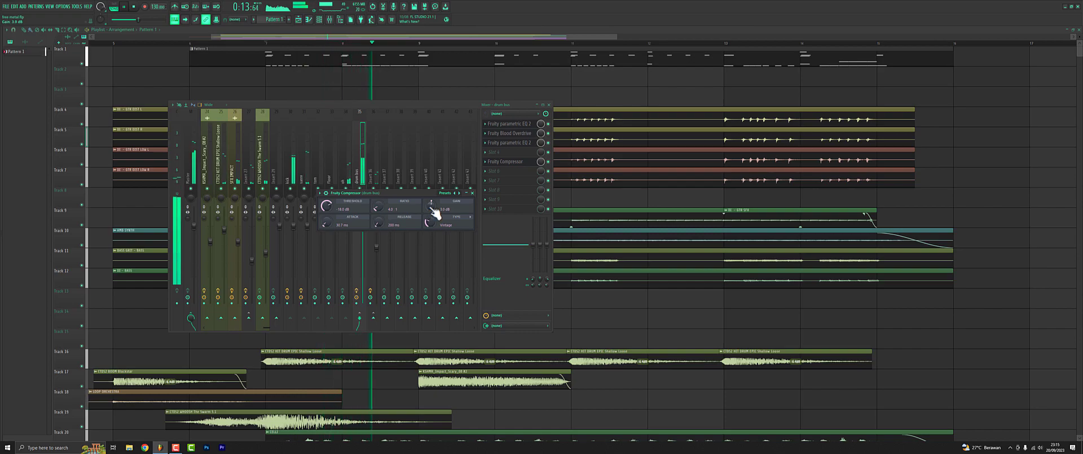
scroll(433, 208, "up", 1)
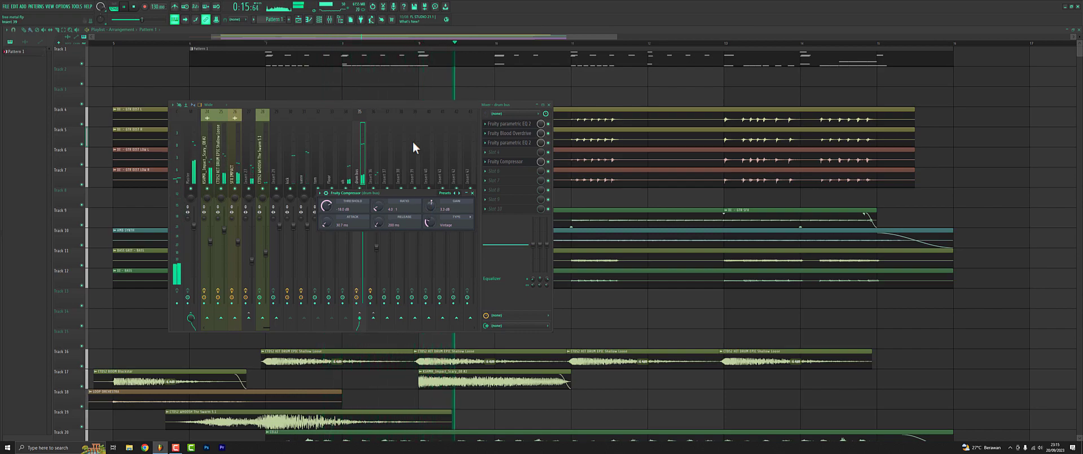
Compare the song playback with the effects of the kick through drum bus inserts bypassed and re-enabled.
left_click_drag(616, 38, 634, 38)
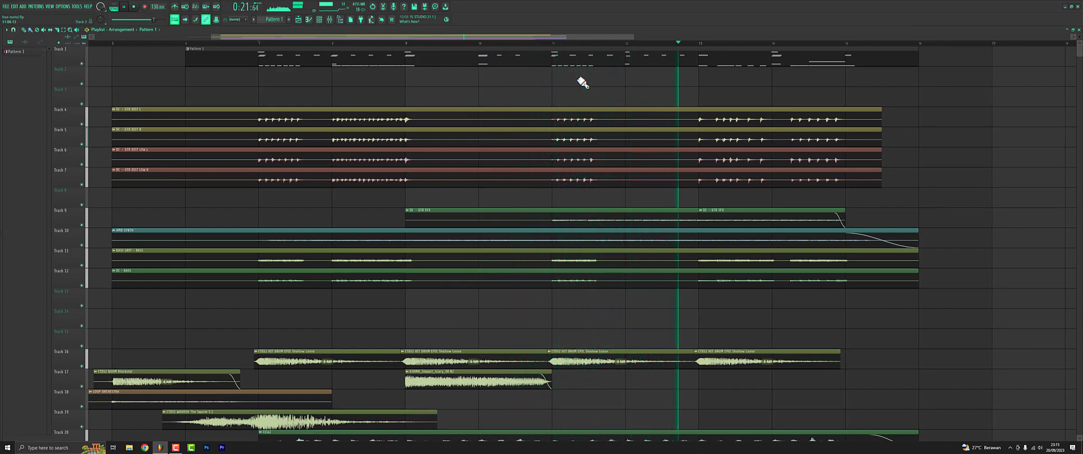
left_click_drag(633, 36, 698, 36)
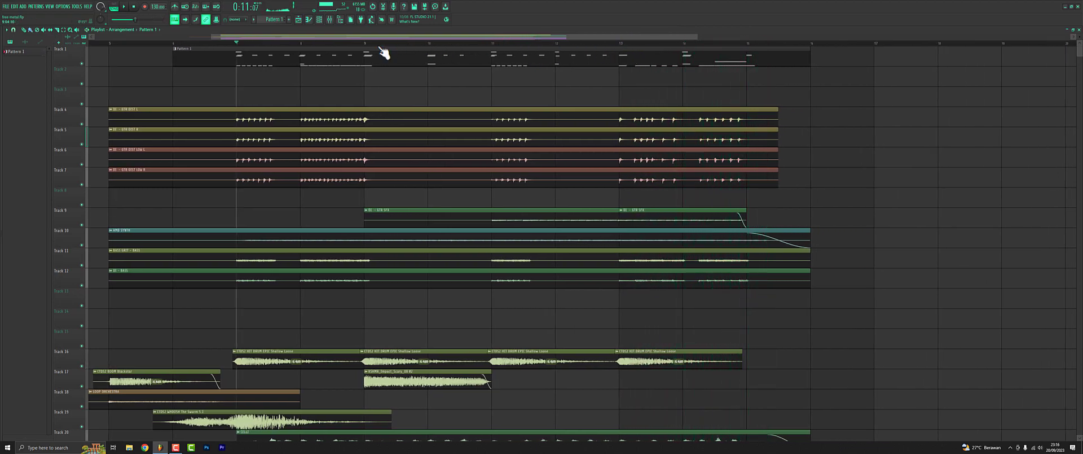
key("space")
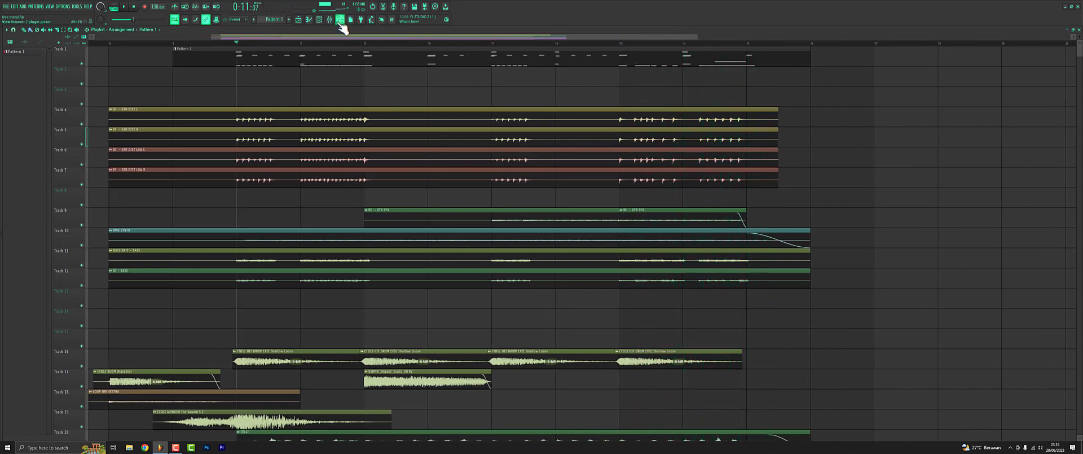
left_click(329, 19)
key("space")
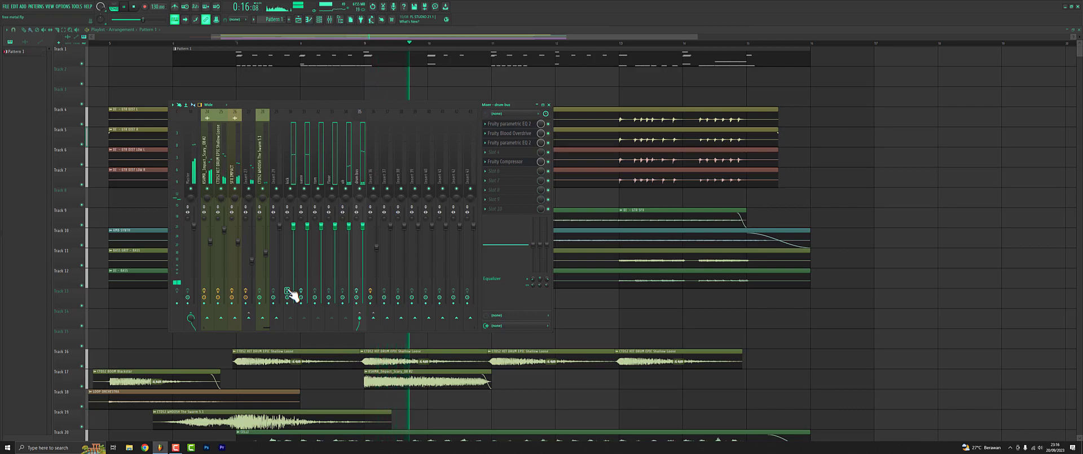
left_click(287, 290)
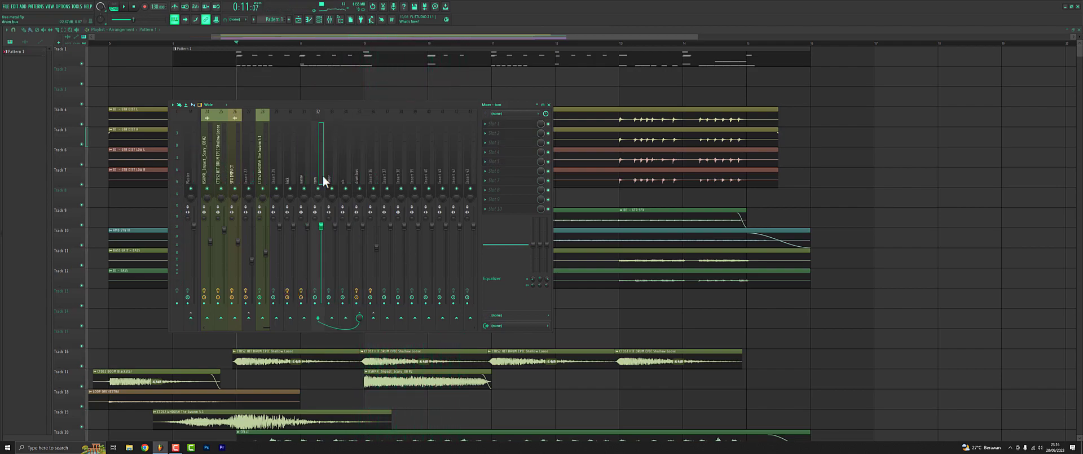
Close the mixer and open the Pop Pink Drums Lite instrument from the channel rack.
key("F9")
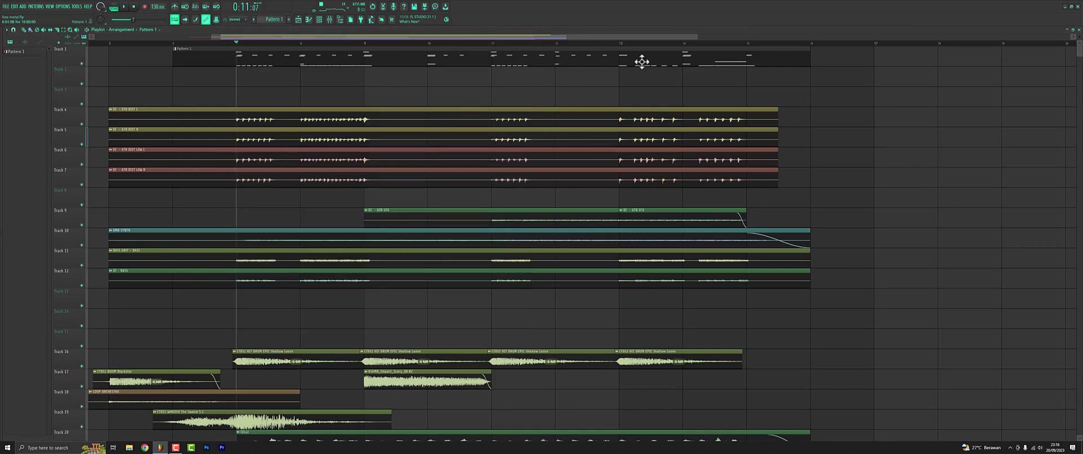
left_click_drag(697, 35, 851, 35)
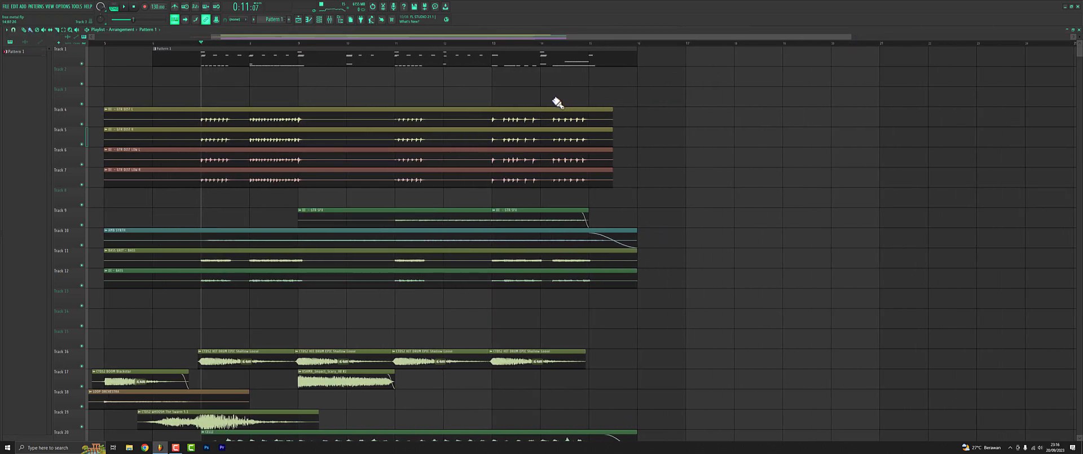
scroll(293, 109, "down", 1)
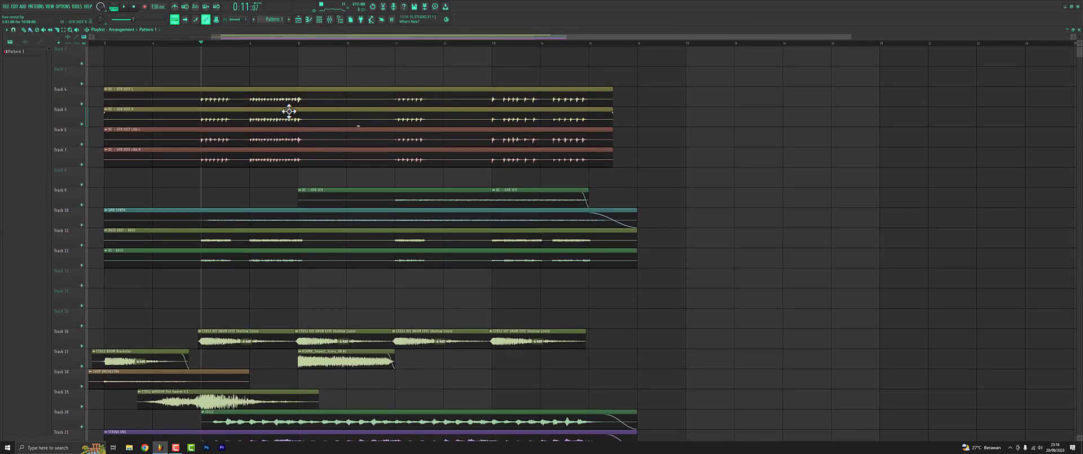
scroll(288, 110, "up", 1)
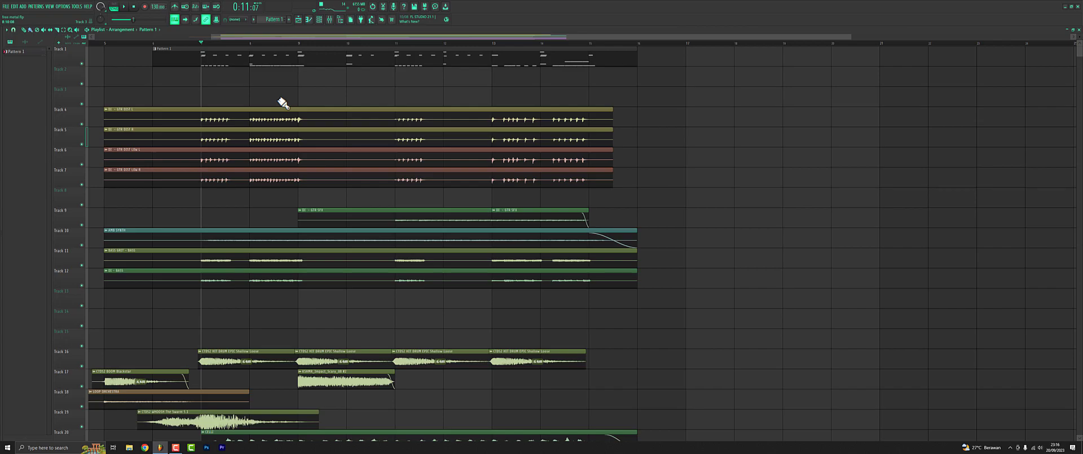
left_click(319, 19)
left_click(440, 104)
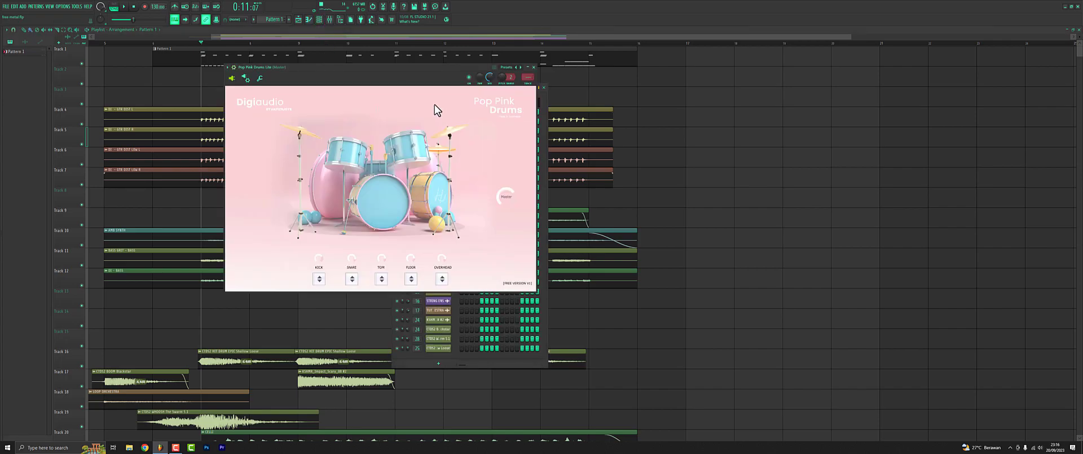